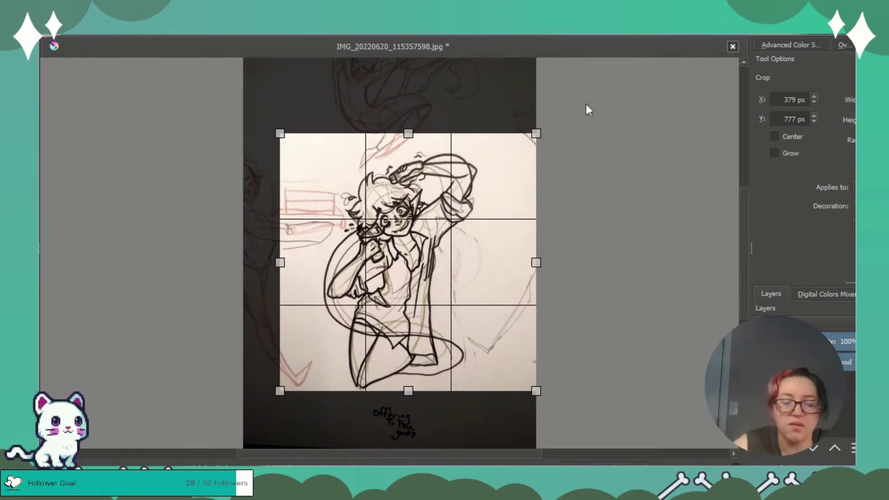
# Crop the photo to the square area around the kneeling figure
pyautogui.press('Return')
pyautogui.press('b')
pyautogui.press('l')
pyautogui.moveTo(460, 151)
pyautogui.mouseDown()
pyautogui.moveTo(419, 149)
pyautogui.moveTo(463, 361)
pyautogui.moveTo(458, 146)
pyautogui.mouseUp()
pyautogui.hotkey('ctrl', 'shift', 'i')
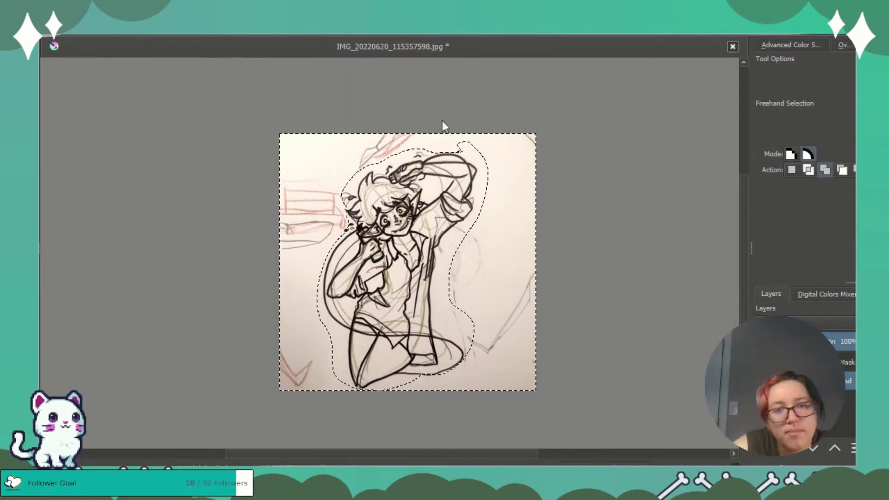
pyautogui.hotkey('ctrl', 'u')
pyautogui.hotkey('ctrl', 'z')
pyautogui.hotkey('ctrl', 'z')
pyautogui.hotkey('ctrl', 'z')
# Desaturate the cropped sketch photo and place a new paint layer beneath the sketch layer
pyautogui.hotkey('ctrl', 'u')
pyautogui.click(763, 455)
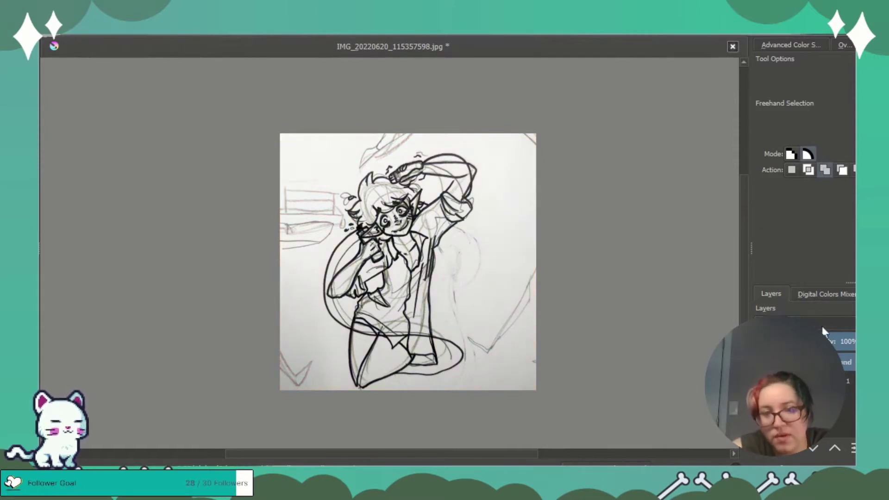
pyautogui.moveTo(824, 362); pyautogui.dragTo(825, 390)
pyautogui.click(119, 328)
# Open the palette image green-pea-dark-gray-smoked-599241-apple-color-palette-3749.webp, sample a light green from it, and return to the sketch
pyautogui.click(791, 45)
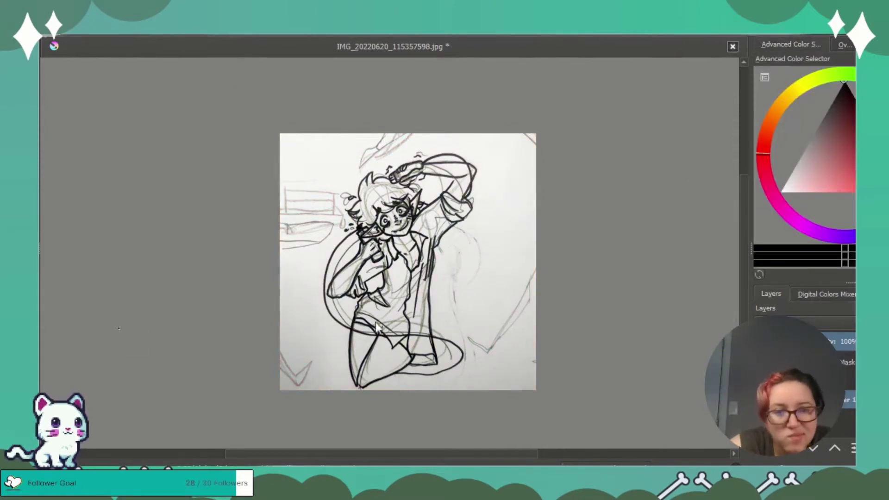
pyautogui.hotkey('ctrl', 'o')
pyautogui.click(433, 301)
pyautogui.click(215, 47)
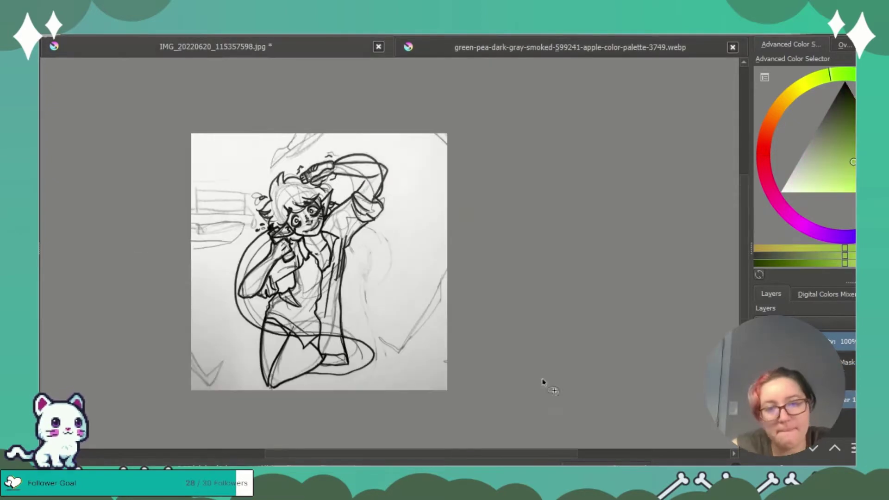
# Choose an ink pen brush from the Sketch presets and paint the figure's face light green on Paint Layer 1
pyautogui.click(871, 45)
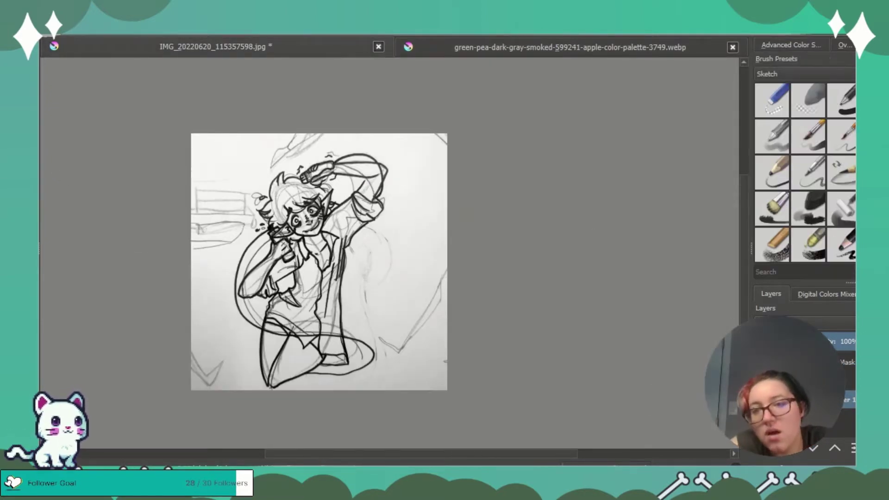
pyautogui.click(840, 99)
pyautogui.scroll(4, 324, 227)
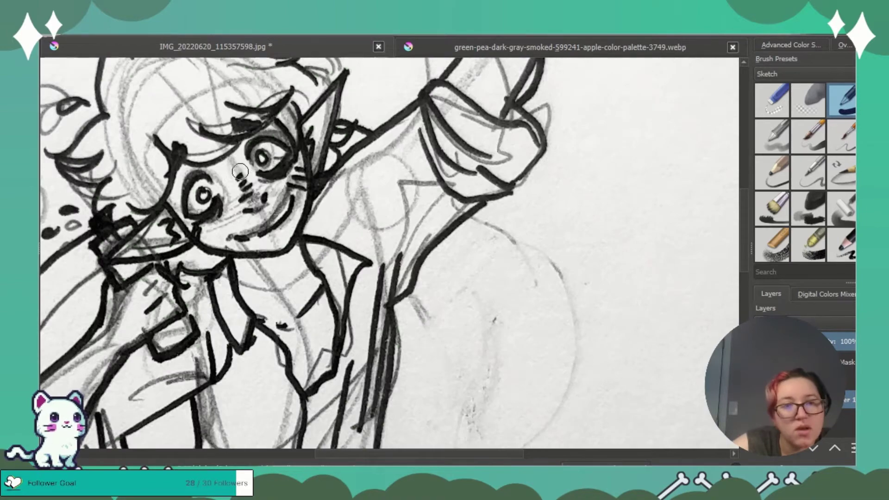
pyautogui.click(849, 363)
pyautogui.hotkey('ctrl', 'z')
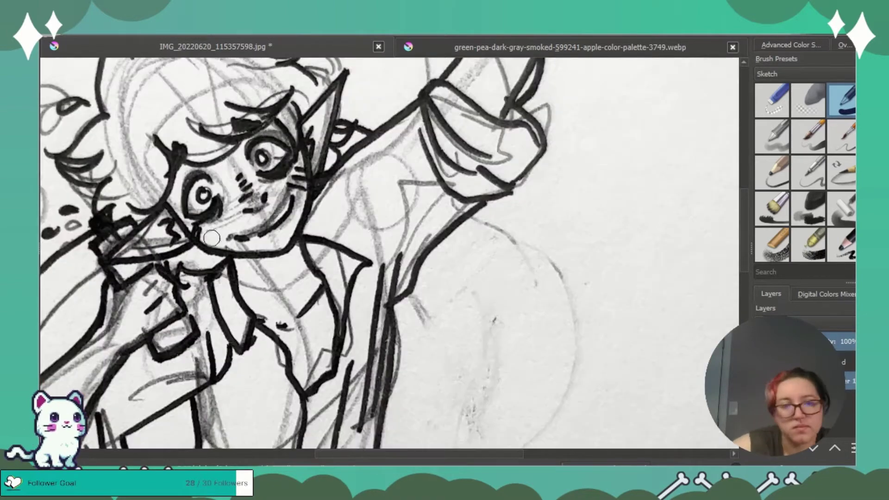
pyautogui.moveTo(211, 231)
pyautogui.mouseDown()
pyautogui.moveTo(230, 206)
pyautogui.moveTo(225, 183)
pyautogui.moveTo(183, 172)
pyautogui.moveTo(198, 232)
pyautogui.moveTo(240, 228)
pyautogui.moveTo(284, 234)
pyautogui.mouseUp()
pyautogui.click(813, 321)
pyautogui.click(809, 309)
pyautogui.moveTo(296, 171)
pyautogui.mouseDown()
pyautogui.moveTo(256, 225)
pyautogui.moveTo(234, 207)
pyautogui.moveTo(245, 173)
pyautogui.moveTo(226, 163)
pyautogui.mouseUp()
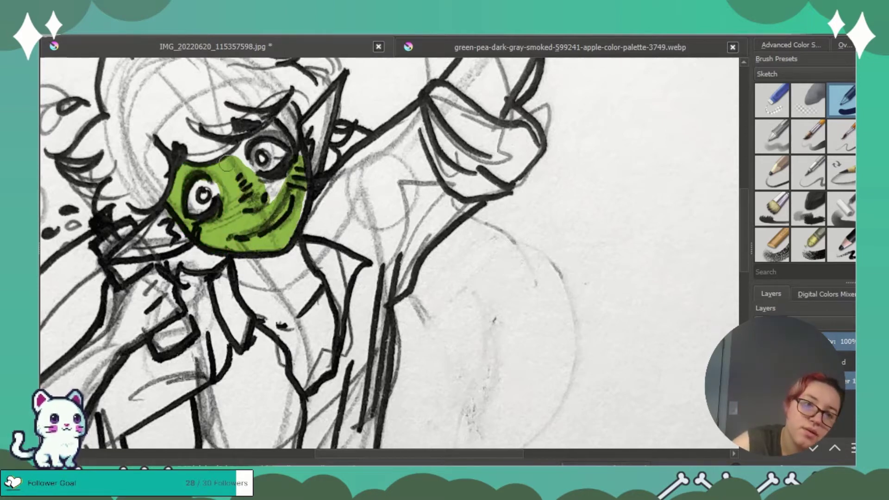
# Paint both pointed ears, the neck and open chest, and the raised arm light green
pyautogui.moveTo(303, 130); pyautogui.dragTo(310, 171)
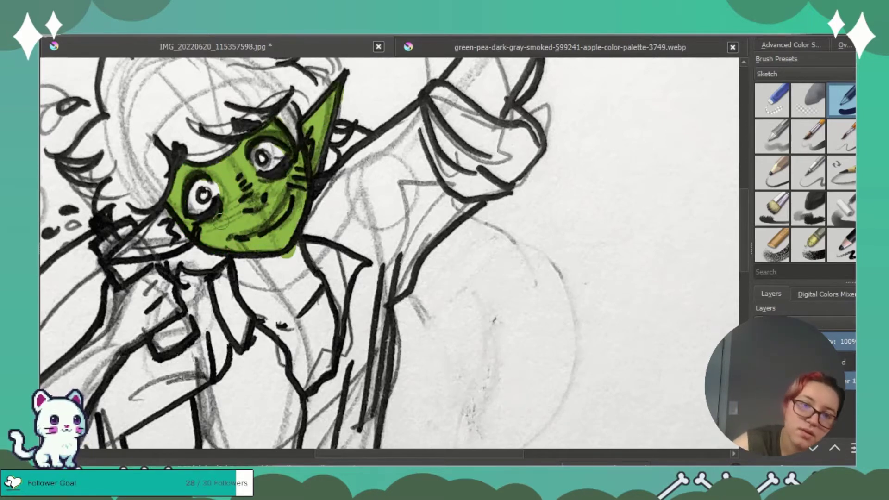
pyautogui.moveTo(185, 236); pyautogui.dragTo(120, 260)
pyautogui.moveTo(243, 259)
pyautogui.mouseDown()
pyautogui.moveTo(301, 370)
pyautogui.moveTo(324, 306)
pyautogui.moveTo(301, 278)
pyautogui.moveTo(255, 273)
pyautogui.mouseUp()
pyautogui.scroll(3, 743, 249)
pyautogui.moveTo(338, 139)
pyautogui.mouseDown()
pyautogui.moveTo(320, 138)
pyautogui.moveTo(267, 175)
pyautogui.moveTo(336, 138)
pyautogui.moveTo(366, 141)
pyautogui.moveTo(380, 120)
pyautogui.moveTo(349, 115)
pyautogui.moveTo(408, 116)
pyautogui.moveTo(401, 139)
pyautogui.moveTo(443, 151)
pyautogui.moveTo(527, 133)
pyautogui.moveTo(434, 116)
pyautogui.moveTo(534, 121)
pyautogui.moveTo(548, 135)
pyautogui.moveTo(493, 249)
pyautogui.moveTo(458, 223)
pyautogui.moveTo(472, 194)
pyautogui.moveTo(462, 230)
pyautogui.moveTo(518, 176)
pyautogui.mouseUp()
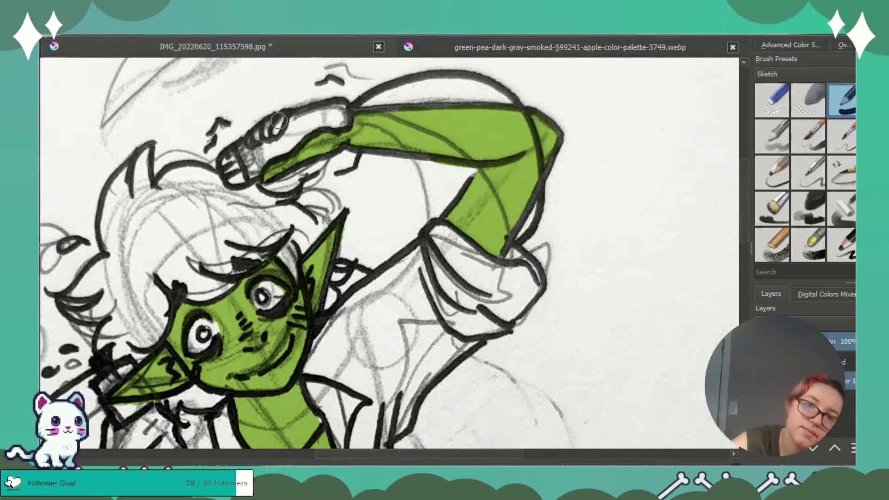
# Paint the bent forearm beside the face and both thighs light green
pyautogui.moveTo(744, 222); pyautogui.dragTo(744, 280)
pyautogui.moveTo(467, 454); pyautogui.dragTo(410, 454)
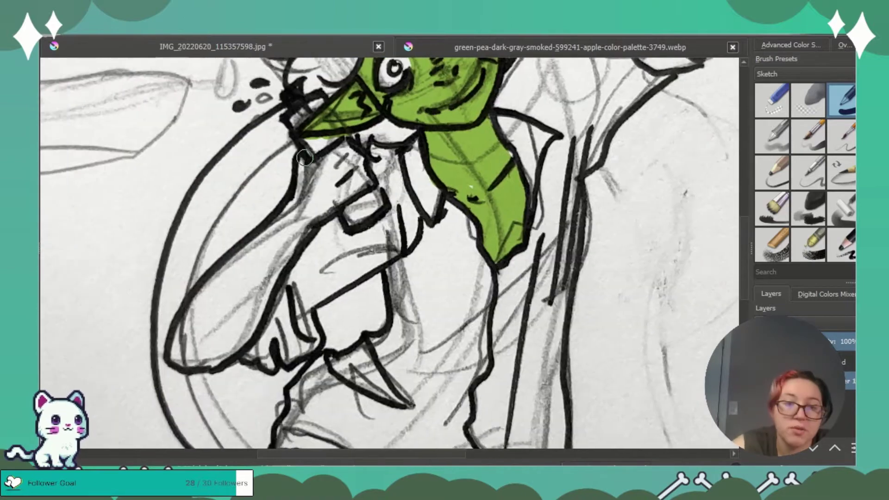
pyautogui.moveTo(304, 158)
pyautogui.mouseDown()
pyautogui.moveTo(260, 245)
pyautogui.moveTo(198, 305)
pyautogui.moveTo(182, 339)
pyautogui.moveTo(220, 288)
pyautogui.moveTo(189, 352)
pyautogui.moveTo(259, 283)
pyautogui.moveTo(298, 233)
pyautogui.moveTo(214, 294)
pyautogui.moveTo(312, 203)
pyautogui.moveTo(347, 152)
pyautogui.moveTo(365, 177)
pyautogui.moveTo(292, 179)
pyautogui.moveTo(278, 167)
pyautogui.moveTo(260, 391)
pyautogui.mouseUp()
pyautogui.scroll(-7, 741, 234)
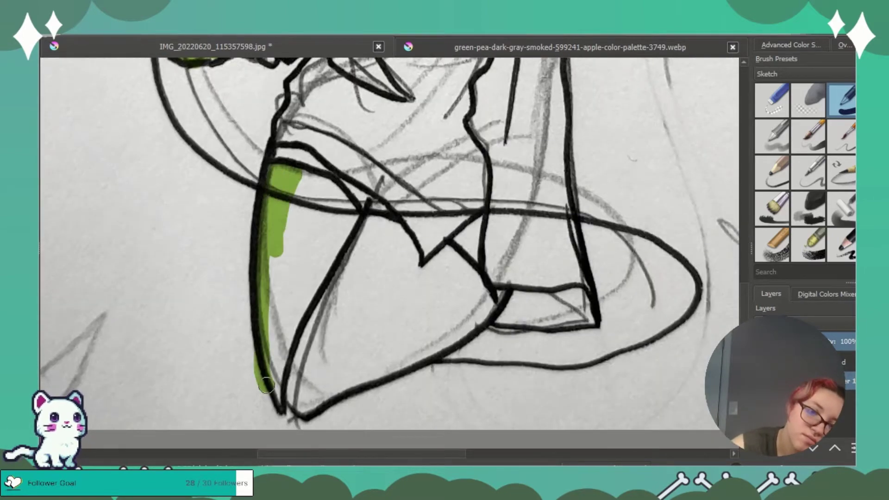
pyautogui.moveTo(282, 226); pyautogui.dragTo(294, 403)
pyautogui.moveTo(287, 343)
pyautogui.mouseDown()
pyautogui.moveTo(326, 185)
pyautogui.moveTo(297, 260)
pyautogui.moveTo(287, 324)
pyautogui.moveTo(421, 354)
pyautogui.moveTo(407, 254)
pyautogui.moveTo(427, 277)
pyautogui.moveTo(440, 326)
pyautogui.moveTo(415, 335)
pyautogui.moveTo(333, 324)
pyautogui.moveTo(301, 389)
pyautogui.mouseUp()
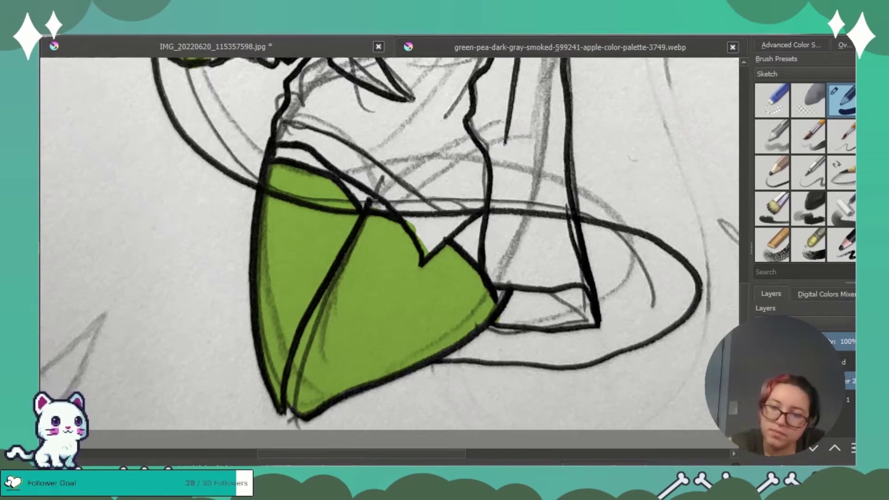
# Shade the upper thighs, forearm, neck and face with a darker green on Paint Layer 2
pyautogui.moveTo(290, 171); pyautogui.dragTo(344, 209)
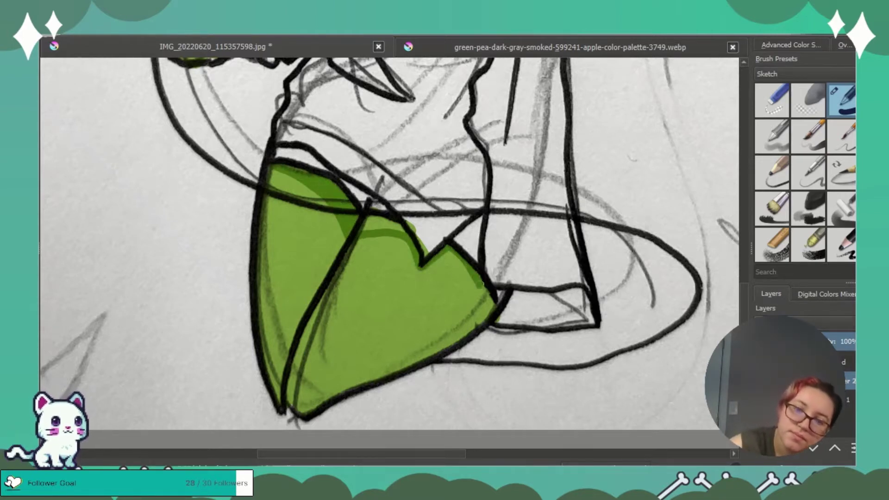
pyautogui.moveTo(745, 312); pyautogui.dragTo(745, 247)
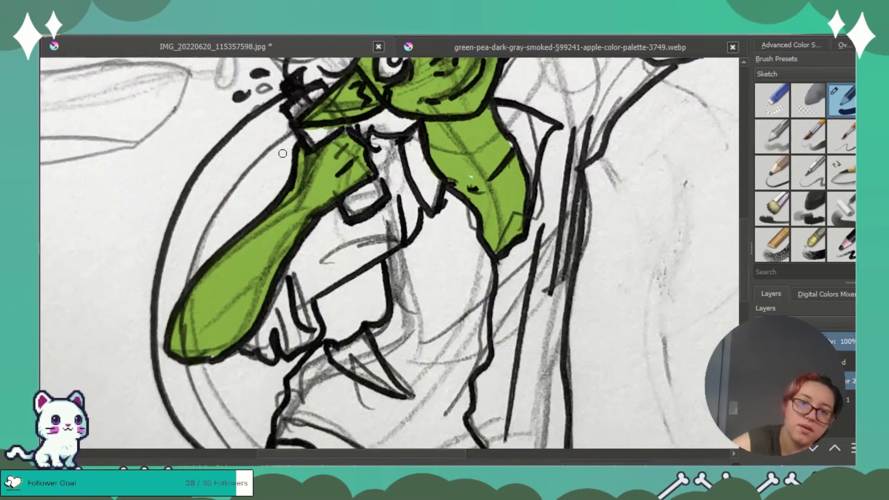
pyautogui.moveTo(248, 330); pyautogui.dragTo(298, 231)
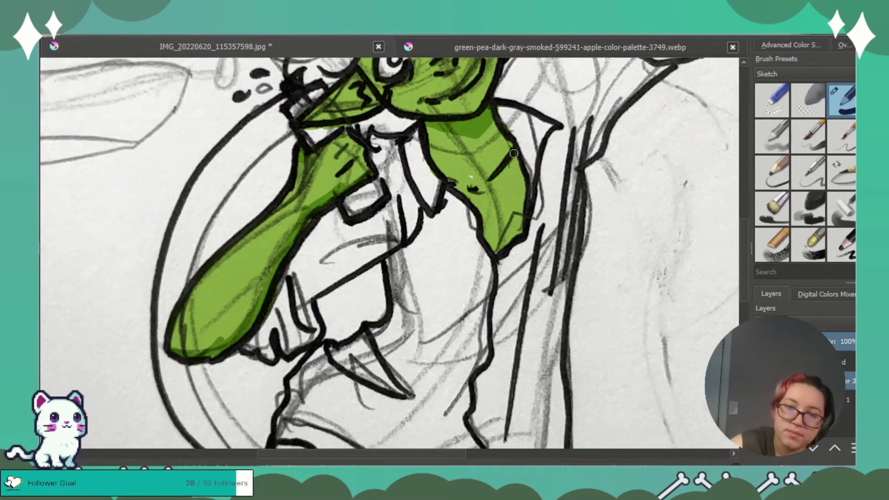
pyautogui.scroll(4, 711, 230)
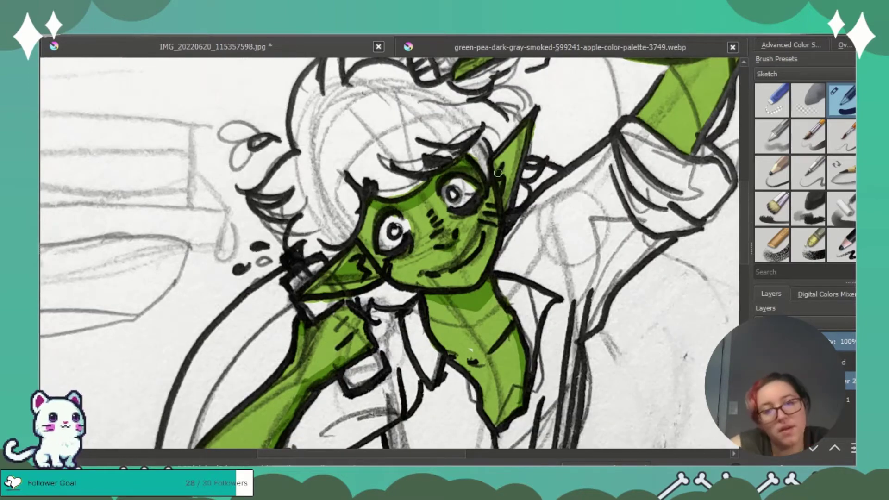
# Lower the opacity of the background sketch layer
pyautogui.click(825, 42)
pyautogui.click(843, 45)
pyautogui.click(841, 251)
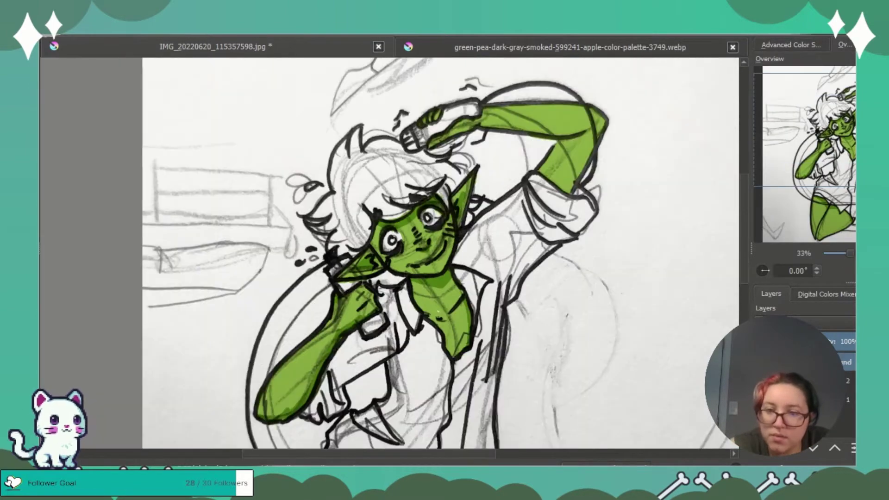
pyautogui.moveTo(865, 342); pyautogui.dragTo(886, 341)
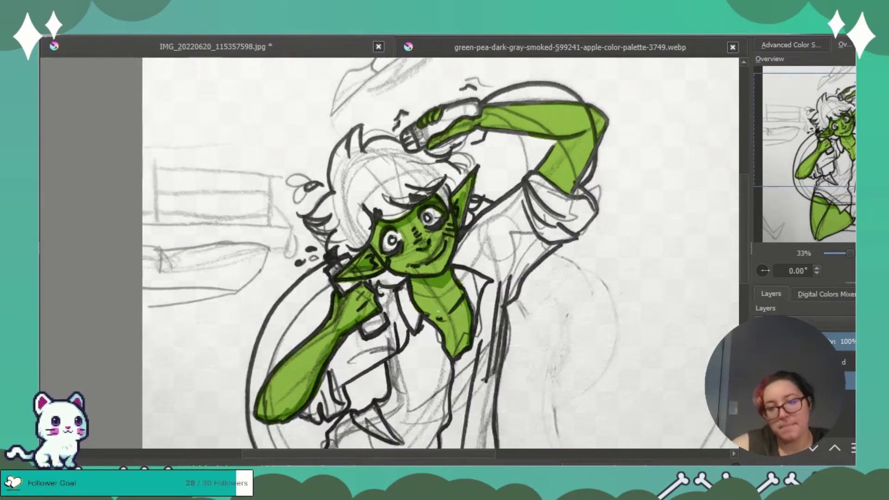
# Sample a pale yellow-green at the edge of the palette image's #c8d061 swatch and return to the sketch
pyautogui.click(770, 49)
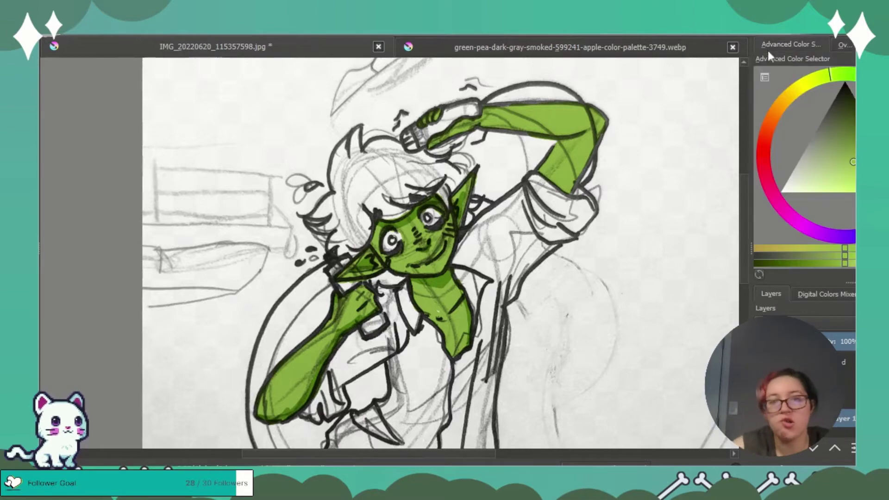
pyautogui.click(574, 51)
pyautogui.click(436, 303)
pyautogui.click(351, 161)
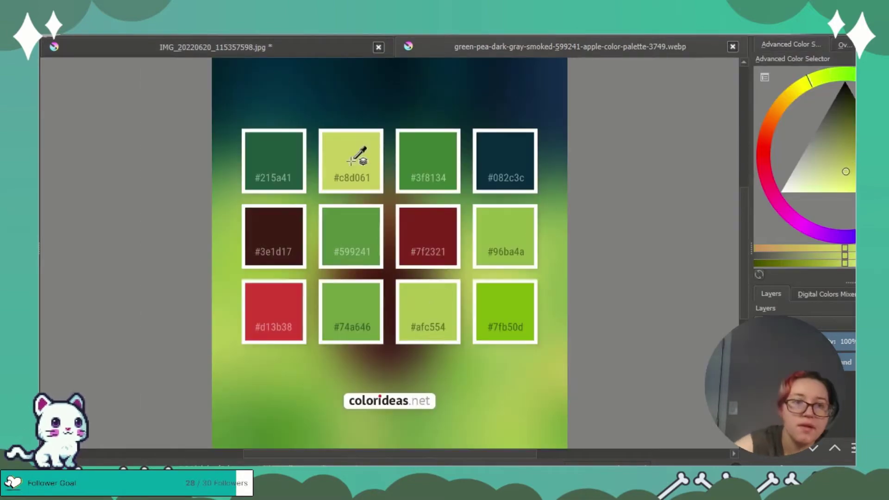
pyautogui.click(382, 173)
pyautogui.click(307, 53)
# Fill the background and the enclosed areas of the hair, clothes and eye with the pale yellow-green
pyautogui.click(252, 155)
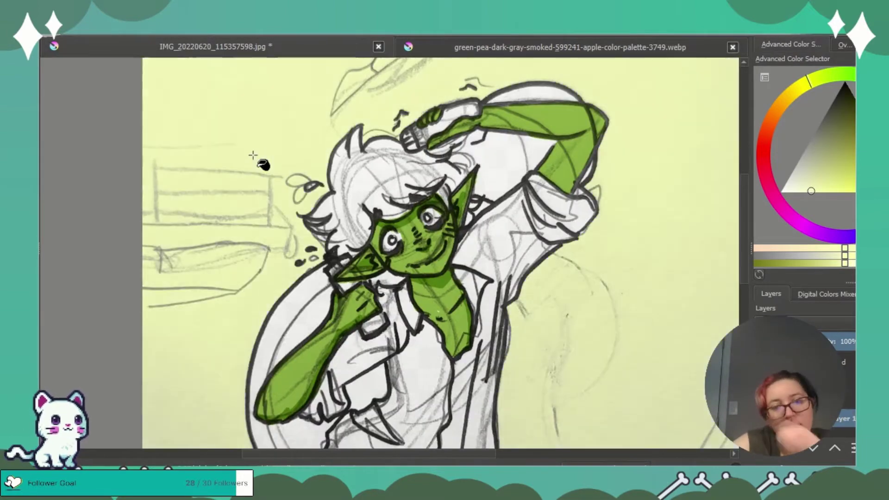
pyautogui.moveTo(507, 88)
pyautogui.mouseDown()
pyautogui.moveTo(571, 139)
pyautogui.moveTo(370, 324)
pyautogui.mouseUp()
pyautogui.click(394, 231)
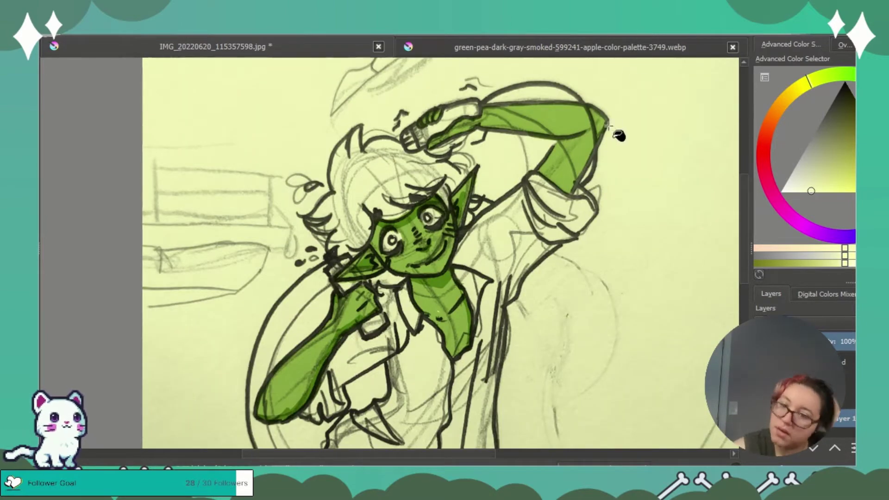
# Sample the dark red #7f2321 swatch from the palette image and return to the sketch
pyautogui.click(421, 50)
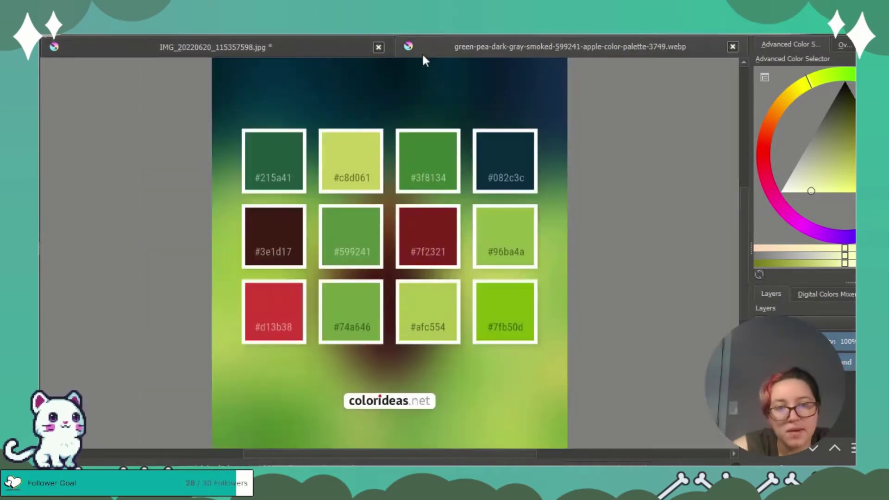
pyautogui.keyDown('ctrl'); pyautogui.click(419, 222); pyautogui.keyUp('ctrl')
pyautogui.click(54, 55)
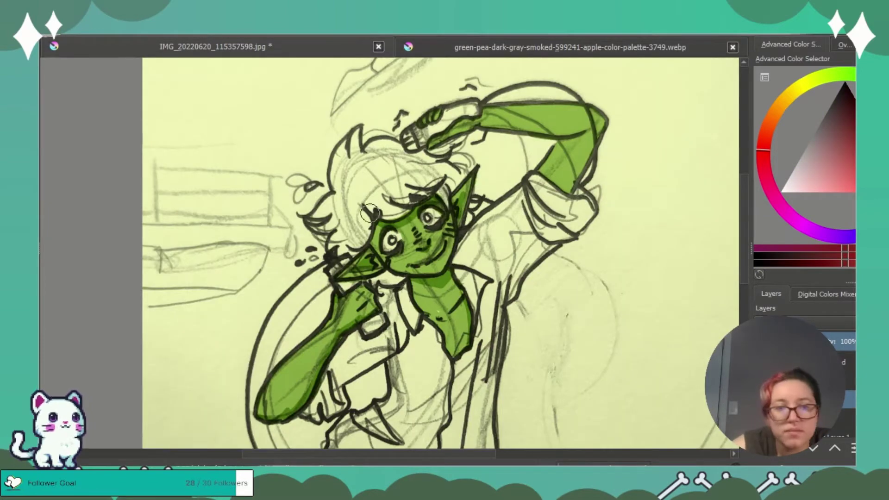
# Paint the outer left side of the hair dark red, up to the tip of the spike
pyautogui.click(845, 45)
pyautogui.moveTo(851, 254); pyautogui.dragTo(867, 254)
pyautogui.moveTo(834, 129); pyautogui.dragTo(830, 113)
pyautogui.moveTo(270, 145); pyautogui.dragTo(273, 233)
pyautogui.moveTo(269, 167); pyautogui.dragTo(294, 99)
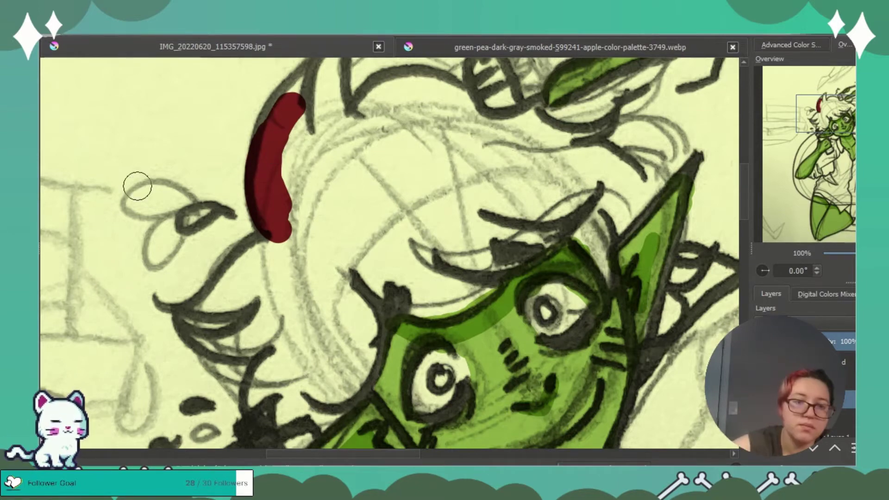
pyautogui.moveTo(293, 149)
pyautogui.mouseDown()
pyautogui.moveTo(291, 229)
pyautogui.moveTo(314, 65)
pyautogui.mouseUp()
pyautogui.moveTo(336, 117); pyautogui.dragTo(328, 159)
pyautogui.moveTo(298, 118)
pyautogui.mouseDown()
pyautogui.moveTo(284, 153)
pyautogui.moveTo(303, 105)
pyautogui.mouseUp()
# Paint the lower fringe edge and the pointed strands above the eyes dark red
pyautogui.moveTo(304, 248)
pyautogui.mouseDown()
pyautogui.moveTo(321, 279)
pyautogui.moveTo(354, 316)
pyautogui.moveTo(358, 310)
pyautogui.moveTo(357, 330)
pyautogui.mouseUp()
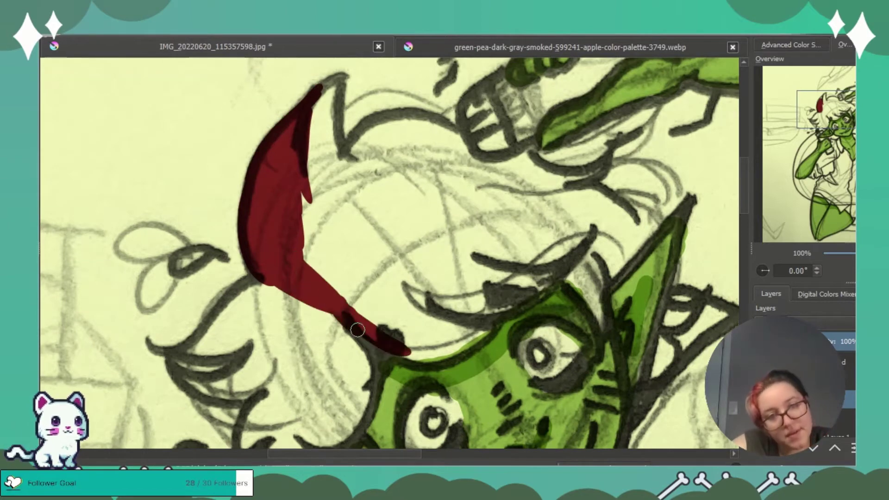
pyautogui.moveTo(428, 363)
pyautogui.mouseDown()
pyautogui.moveTo(481, 351)
pyautogui.moveTo(501, 317)
pyautogui.moveTo(421, 297)
pyautogui.mouseUp()
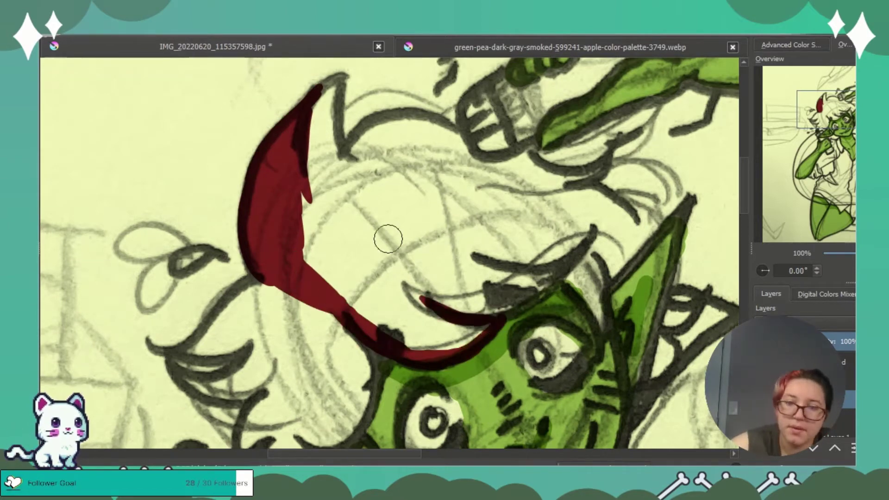
pyautogui.moveTo(502, 316)
pyautogui.mouseDown()
pyautogui.moveTo(606, 221)
pyautogui.moveTo(472, 262)
pyautogui.mouseUp()
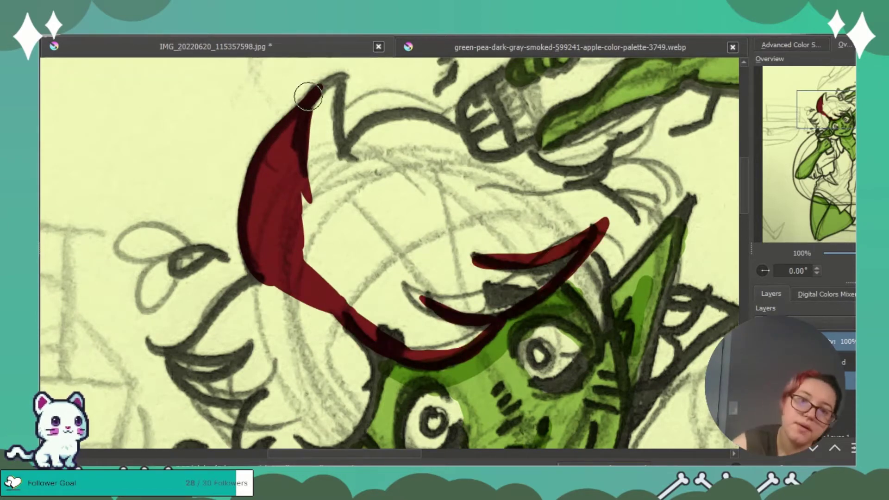
pyautogui.moveTo(319, 95)
pyautogui.mouseDown()
pyautogui.moveTo(345, 72)
pyautogui.moveTo(347, 147)
pyautogui.moveTo(327, 174)
pyautogui.mouseUp()
pyautogui.moveTo(342, 144)
pyautogui.mouseDown()
pyautogui.moveTo(318, 224)
pyautogui.moveTo(343, 299)
pyautogui.mouseUp()
pyautogui.moveTo(342, 298); pyautogui.dragTo(377, 326)
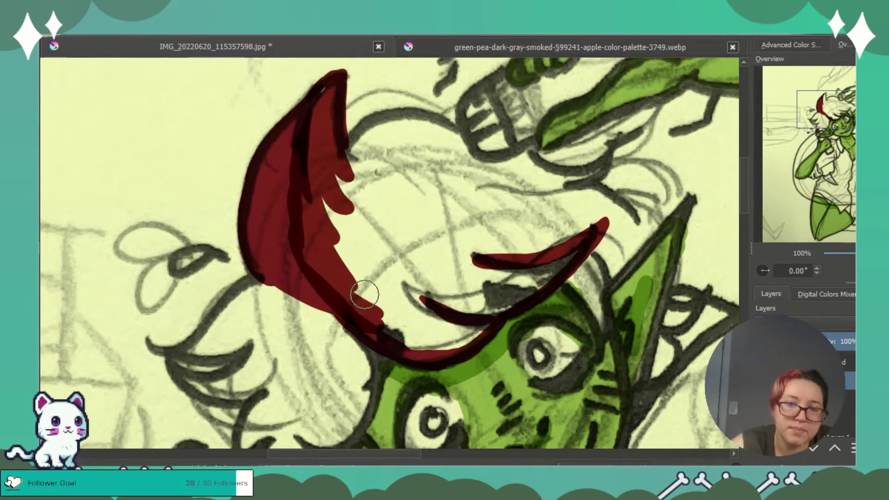
pyautogui.hotkey('ctrl', 'z')
pyautogui.hotkey('ctrl', 'z')
pyautogui.hotkey('ctrl', 'z')
pyautogui.hotkey('ctrl', 'z')
pyautogui.hotkey('ctrl', 'z')
pyautogui.hotkey('ctrl', 'z')
# Fill the hair spike and the front of the hair down through the fringe with dark red
pyautogui.moveTo(341, 80)
pyautogui.mouseDown()
pyautogui.moveTo(316, 93)
pyautogui.moveTo(344, 151)
pyautogui.mouseUp()
pyautogui.moveTo(324, 100); pyautogui.dragTo(343, 184)
pyautogui.moveTo(313, 151); pyautogui.dragTo(343, 232)
pyautogui.moveTo(306, 200); pyautogui.dragTo(354, 297)
pyautogui.moveTo(354, 305)
pyautogui.mouseDown()
pyautogui.moveTo(375, 318)
pyautogui.moveTo(485, 325)
pyautogui.moveTo(384, 294)
pyautogui.moveTo(440, 297)
pyautogui.moveTo(519, 278)
pyautogui.mouseUp()
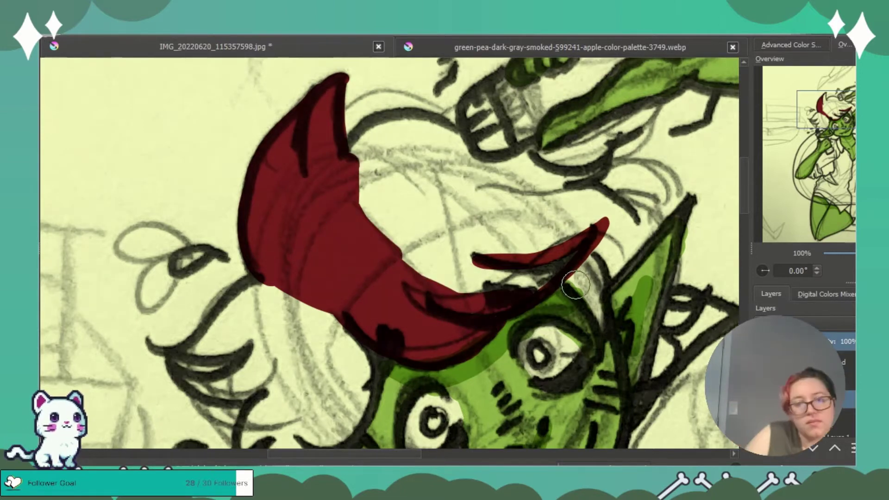
pyautogui.moveTo(575, 285); pyautogui.dragTo(416, 273)
# Fill the crown and right side of the hair dark red, including the strands behind the right ear
pyautogui.moveTo(346, 158)
pyautogui.mouseDown()
pyautogui.moveTo(377, 119)
pyautogui.moveTo(455, 144)
pyautogui.moveTo(463, 185)
pyautogui.moveTo(382, 149)
pyautogui.moveTo(436, 257)
pyautogui.mouseUp()
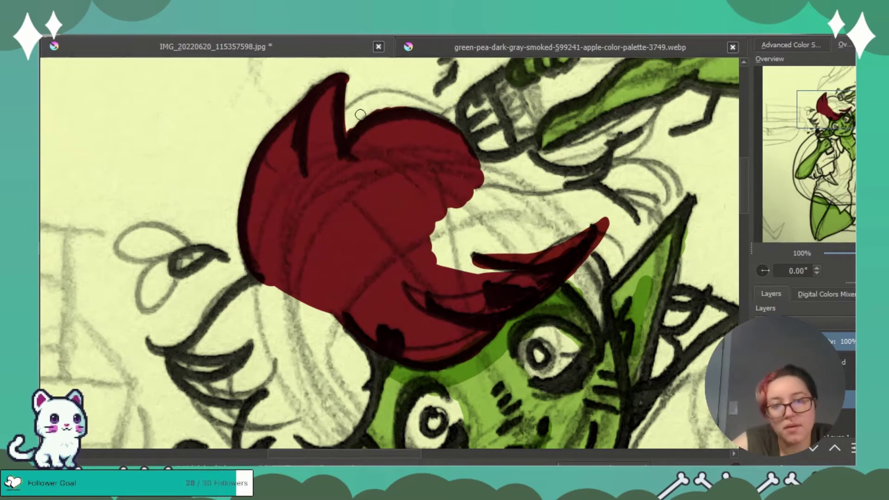
pyautogui.moveTo(392, 121)
pyautogui.mouseDown()
pyautogui.moveTo(455, 257)
pyautogui.moveTo(516, 267)
pyautogui.moveTo(459, 183)
pyautogui.moveTo(516, 241)
pyautogui.moveTo(547, 230)
pyautogui.moveTo(484, 190)
pyautogui.moveTo(520, 192)
pyautogui.moveTo(465, 169)
pyautogui.mouseUp()
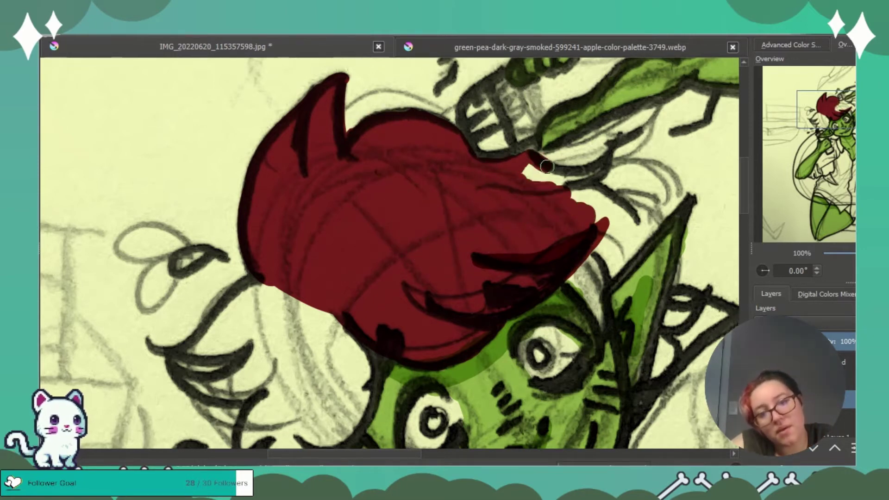
pyautogui.moveTo(546, 166)
pyautogui.mouseDown()
pyautogui.moveTo(611, 157)
pyautogui.moveTo(514, 167)
pyautogui.moveTo(621, 212)
pyautogui.moveTo(634, 250)
pyautogui.moveTo(615, 242)
pyautogui.moveTo(622, 254)
pyautogui.moveTo(509, 259)
pyautogui.mouseUp()
pyautogui.moveTo(575, 276)
pyautogui.mouseDown()
pyautogui.moveTo(585, 295)
pyautogui.moveTo(584, 259)
pyautogui.moveTo(574, 250)
pyautogui.mouseUp()
pyautogui.moveTo(675, 310)
pyautogui.mouseDown()
pyautogui.moveTo(603, 216)
pyautogui.moveTo(591, 246)
pyautogui.mouseUp()
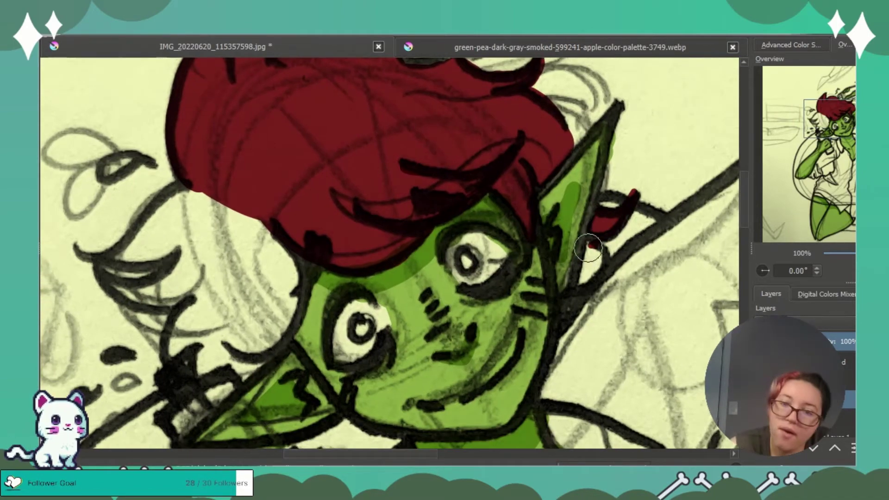
# Sample the dark brown from the palette image and paint the side hair, including its outward-curling strands
pyautogui.click(579, 48)
pyautogui.click(326, 51)
pyautogui.moveTo(186, 185)
pyautogui.mouseDown()
pyautogui.moveTo(144, 232)
pyautogui.moveTo(78, 257)
pyautogui.moveTo(169, 254)
pyautogui.moveTo(186, 194)
pyautogui.moveTo(283, 259)
pyautogui.moveTo(283, 331)
pyautogui.moveTo(244, 326)
pyautogui.moveTo(236, 283)
pyautogui.moveTo(202, 293)
pyautogui.moveTo(173, 278)
pyautogui.moveTo(98, 264)
pyautogui.moveTo(173, 297)
pyautogui.mouseUp()
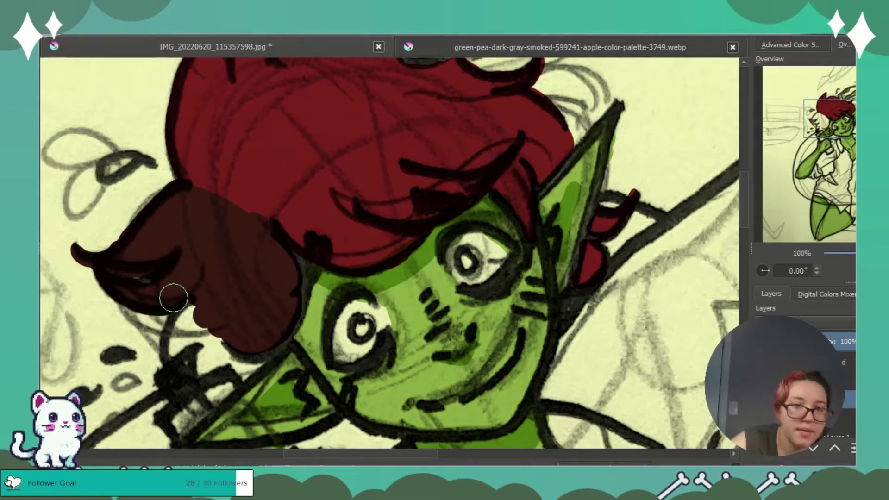
pyautogui.moveTo(75, 254); pyautogui.dragTo(133, 275)
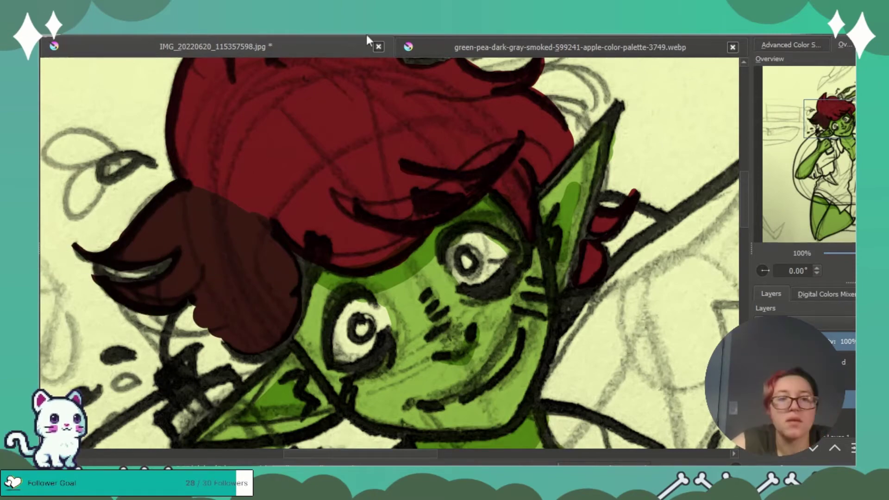
# Fill the lower side hair and the tuft below the chin with dark brown, and add darker shading where it meets the red hair
pyautogui.moveTo(744, 196); pyautogui.dragTo(744, 212)
pyautogui.moveTo(224, 232)
pyautogui.mouseDown()
pyautogui.moveTo(195, 204)
pyautogui.moveTo(182, 210)
pyautogui.moveTo(278, 238)
pyautogui.mouseUp()
pyautogui.moveTo(301, 340)
pyautogui.mouseDown()
pyautogui.moveTo(366, 326)
pyautogui.moveTo(331, 331)
pyautogui.moveTo(372, 343)
pyautogui.moveTo(391, 333)
pyautogui.moveTo(103, 176)
pyautogui.mouseUp()
pyautogui.press('pageup')
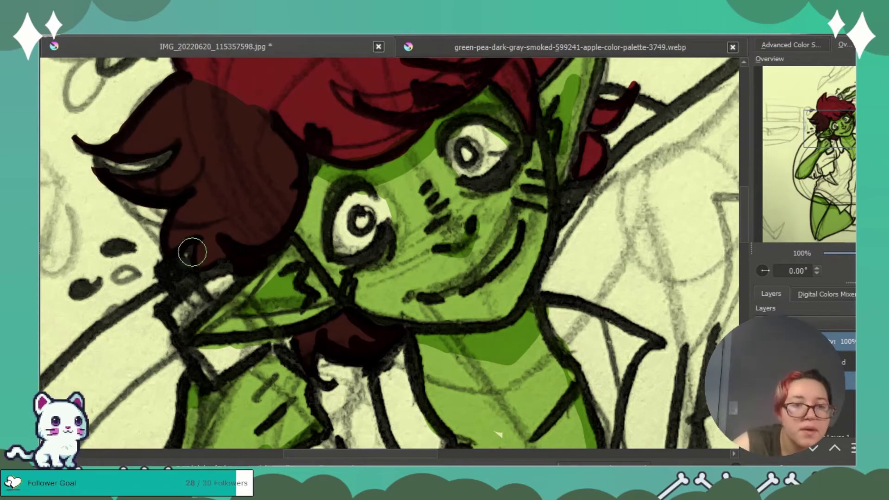
pyautogui.moveTo(95, 145)
pyautogui.mouseDown()
pyautogui.moveTo(208, 113)
pyautogui.moveTo(185, 95)
pyautogui.mouseUp()
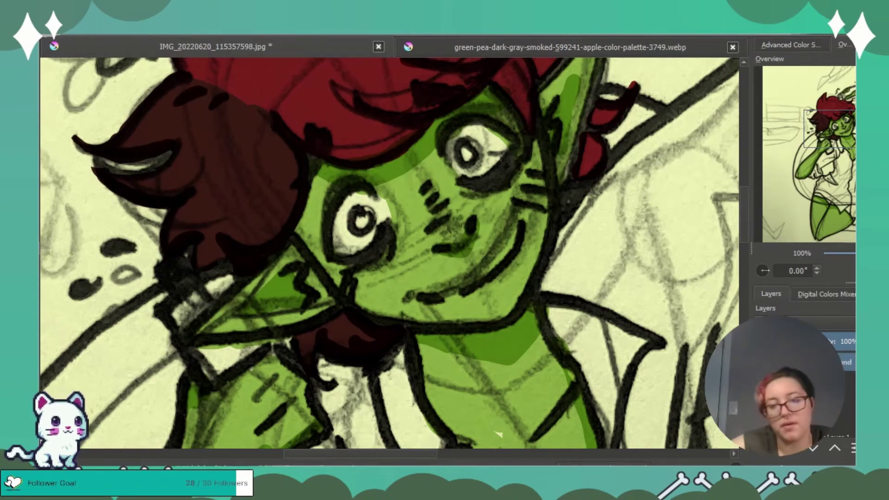
# Shade the red hair with darker red on the spike, the fringe strands, the lock beside the eye and the tufts behind the ear
pyautogui.click(445, 45)
pyautogui.click(339, 47)
pyautogui.scroll(5, 235, 134)
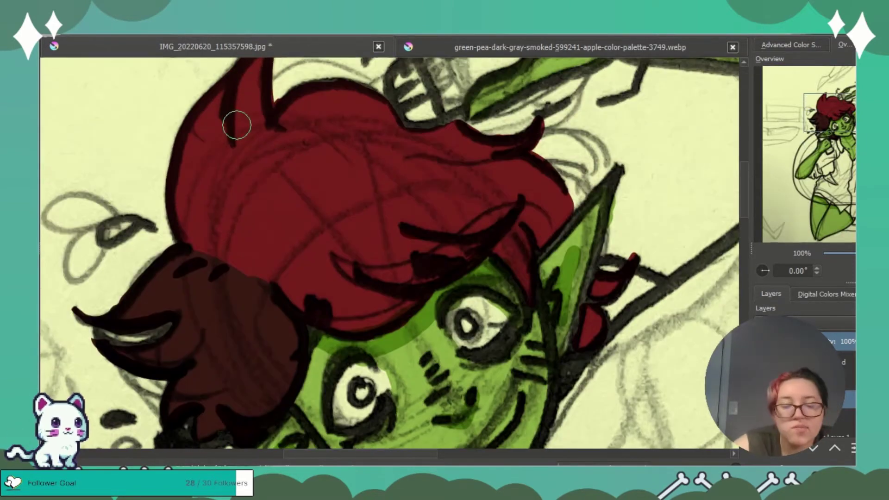
pyautogui.moveTo(216, 88); pyautogui.dragTo(229, 138)
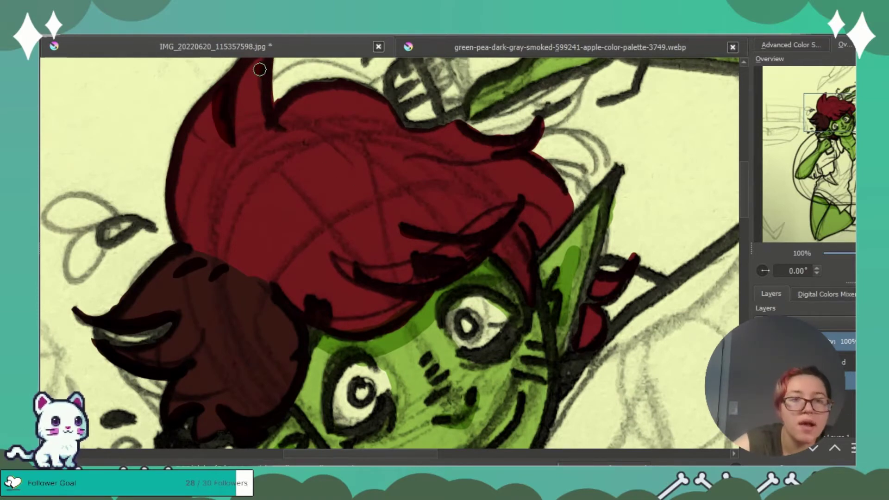
pyautogui.moveTo(315, 313); pyautogui.dragTo(367, 323)
pyautogui.moveTo(364, 268); pyautogui.dragTo(434, 283)
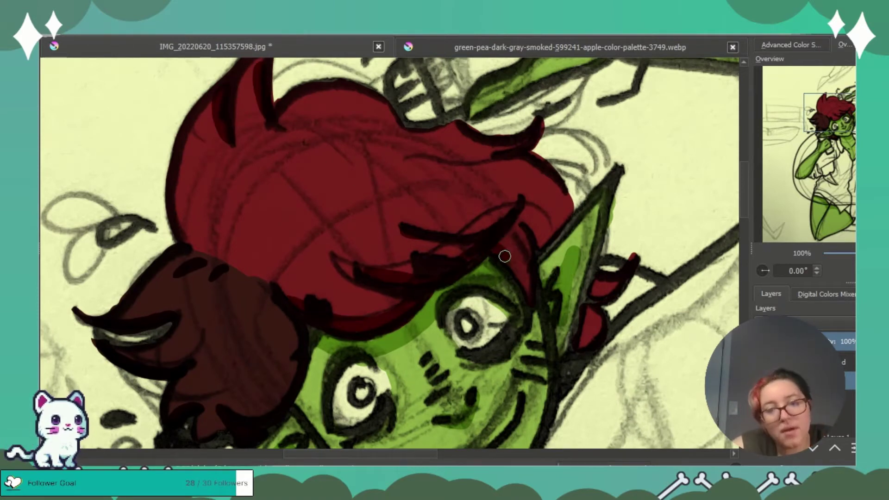
pyautogui.moveTo(500, 240); pyautogui.dragTo(527, 287)
pyautogui.moveTo(600, 326); pyautogui.dragTo(586, 344)
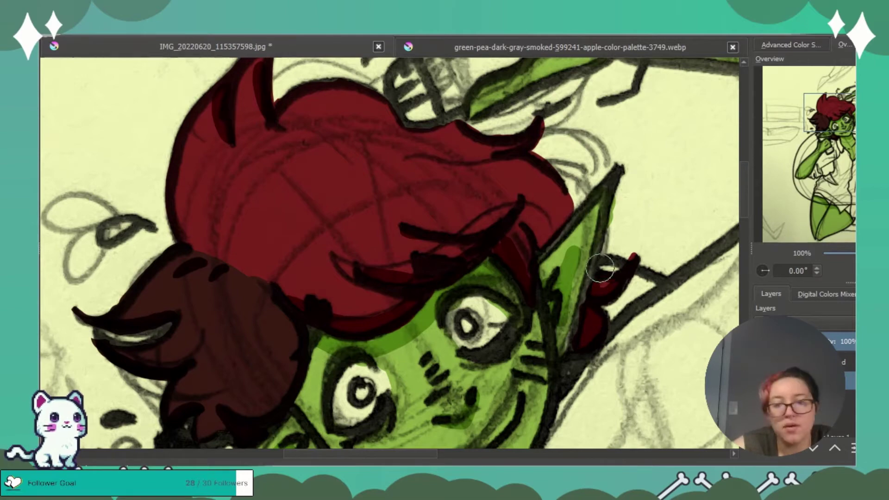
pyautogui.moveTo(454, 124); pyautogui.dragTo(431, 139)
# Sample light green #96ba4a from the palette image, and paint the eye whites pale bluish white on the drawing
pyautogui.click(850, 253)
pyautogui.moveTo(838, 141); pyautogui.dragTo(828, 185)
pyautogui.click(442, 53)
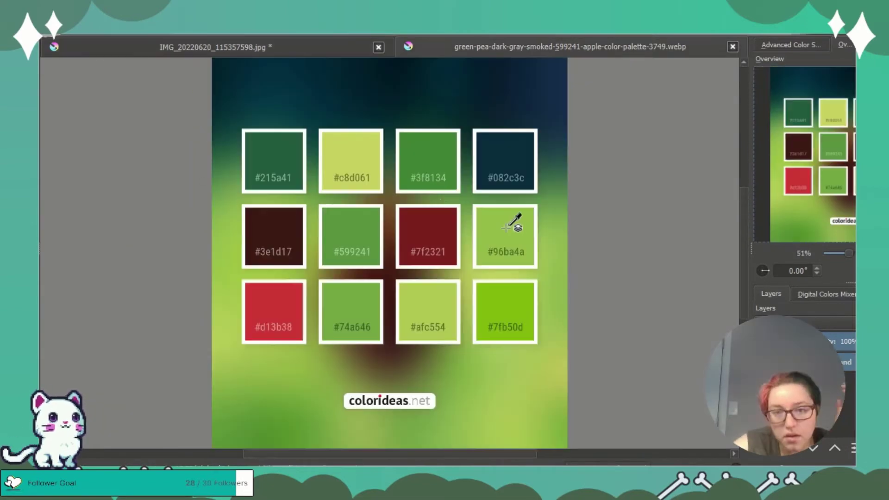
pyautogui.keyDown('ctrl'); pyautogui.click(511, 227); pyautogui.keyUp('ctrl')
pyautogui.click(341, 48)
pyautogui.moveTo(378, 189); pyautogui.dragTo(343, 188)
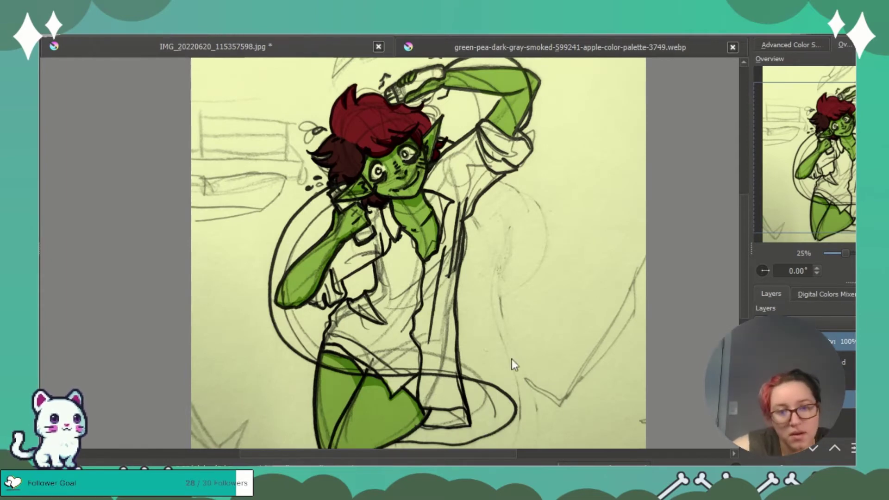
pyautogui.moveTo(371, 170); pyautogui.dragTo(119, 156)
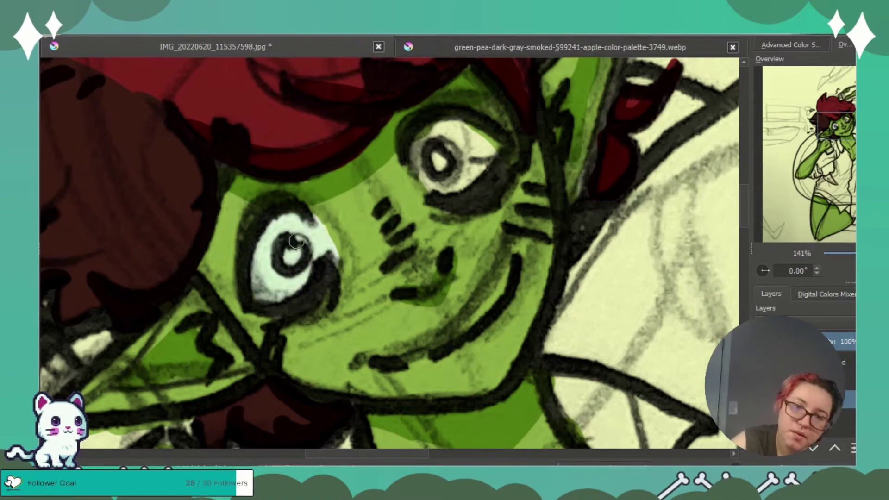
# Sample dark brown #3e1d17 from the palette image and colour the centres of both eyes with it
pyautogui.click(791, 45)
pyautogui.click(541, 50)
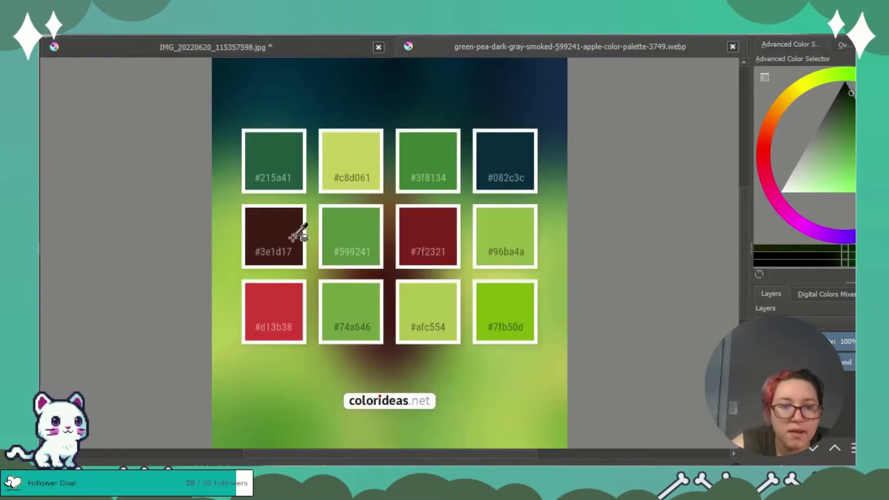
pyautogui.keyDown('ctrl'); pyautogui.click(293, 238); pyautogui.keyUp('ctrl')
pyautogui.click(300, 49)
pyautogui.moveTo(435, 153); pyautogui.dragTo(442, 162)
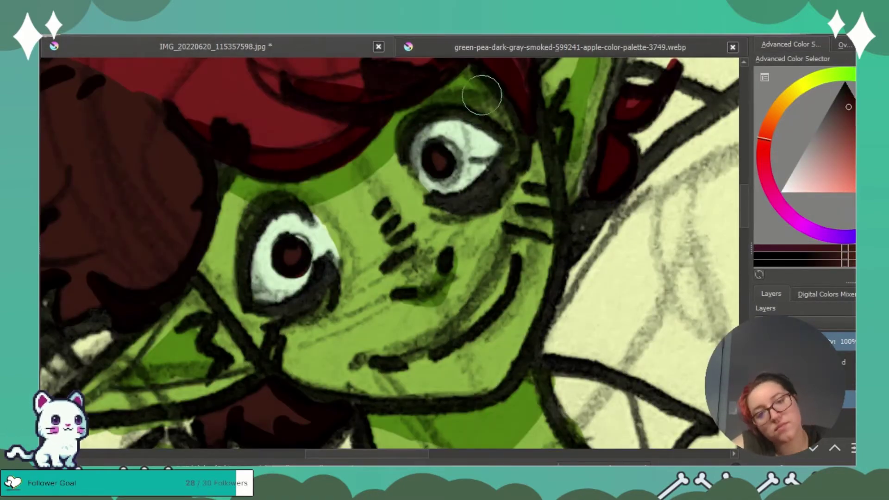
# Sample dark green #215a41 from the palette image and paint the ruffled cuff and sleeve of the bent arm
pyautogui.scroll(-3, 808, 43)
pyautogui.scroll(2, 808, 42)
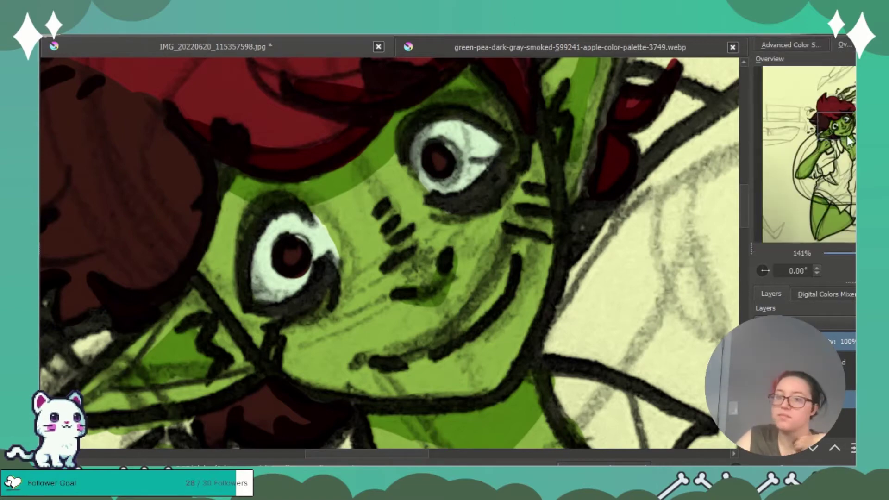
pyautogui.moveTo(866, 254); pyautogui.dragTo(852, 253)
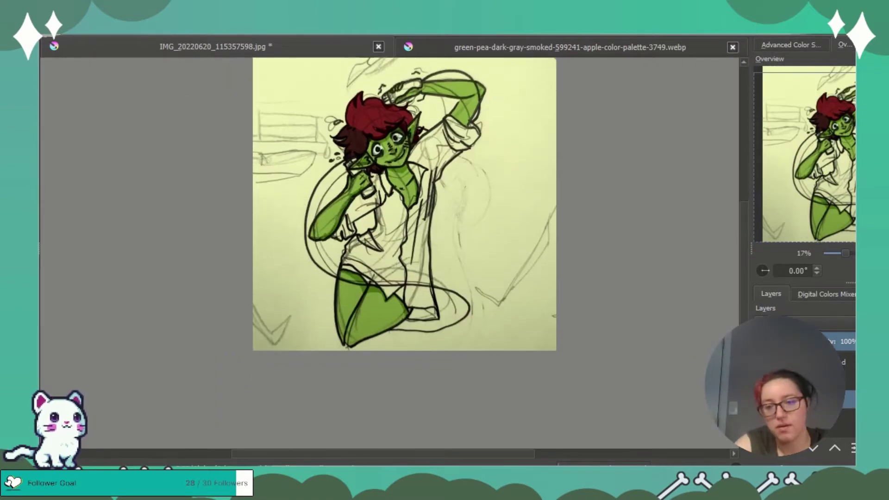
pyautogui.click(449, 46)
pyautogui.keyDown('ctrl'); pyautogui.click(288, 151); pyautogui.keyUp('ctrl')
pyautogui.click(274, 48)
pyautogui.scroll(4, 181, 163)
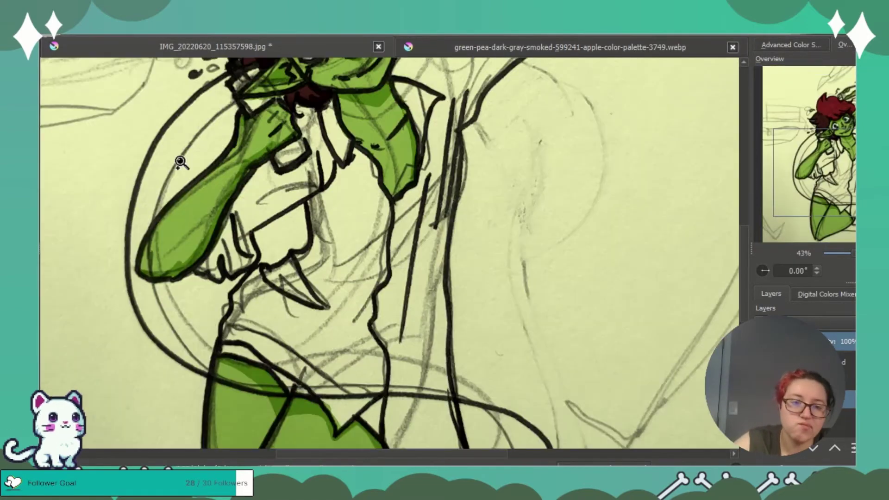
pyautogui.moveTo(263, 160); pyautogui.dragTo(266, 159)
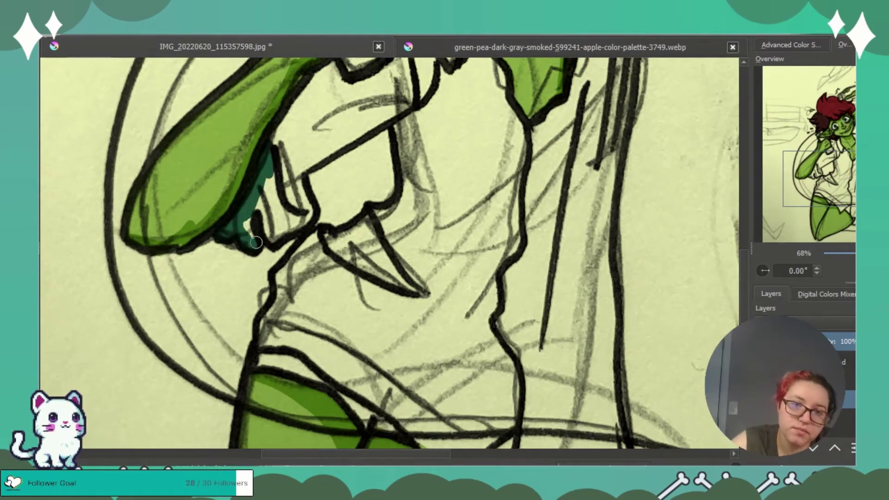
pyautogui.moveTo(256, 242)
pyautogui.mouseDown()
pyautogui.moveTo(285, 191)
pyautogui.moveTo(393, 101)
pyautogui.moveTo(324, 139)
pyautogui.moveTo(277, 143)
pyautogui.moveTo(338, 87)
pyautogui.moveTo(376, 80)
pyautogui.mouseUp()
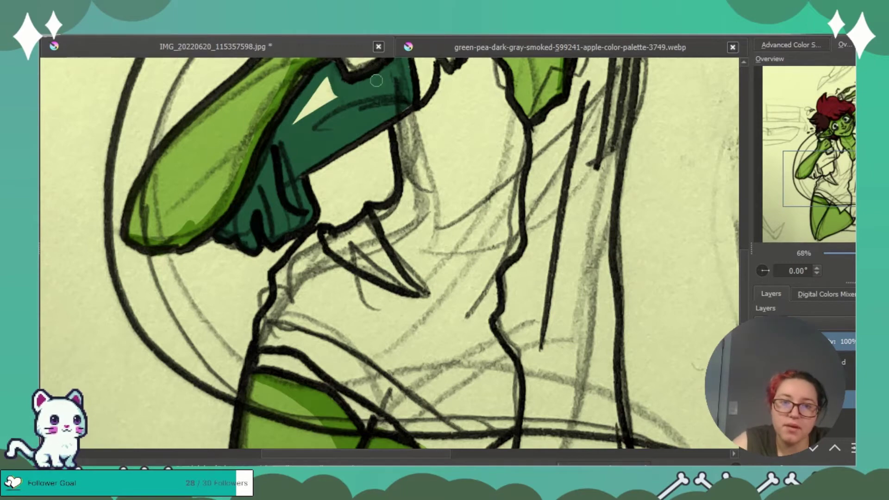
# Paint the shirt collar beside the raised fist and the upper front panel below it dark green
pyautogui.moveTo(822, 181); pyautogui.dragTo(831, 166)
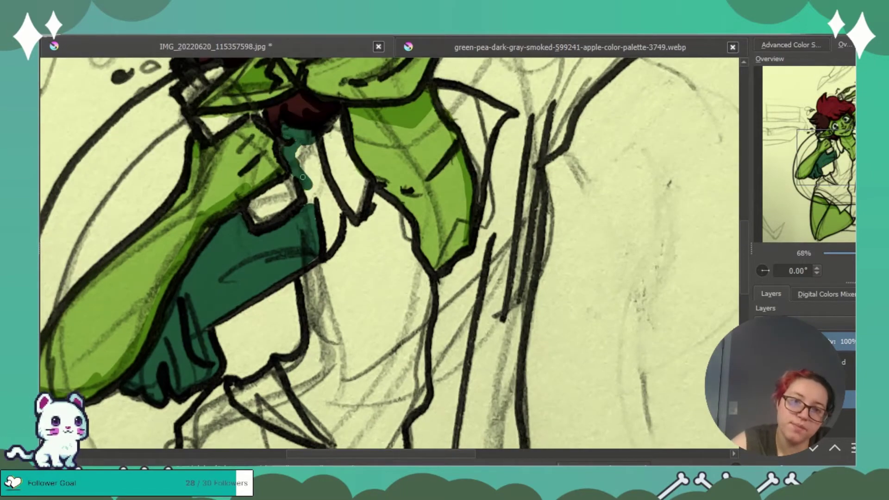
pyautogui.moveTo(302, 177)
pyautogui.mouseDown()
pyautogui.moveTo(333, 231)
pyautogui.moveTo(331, 135)
pyautogui.moveTo(343, 123)
pyautogui.mouseUp()
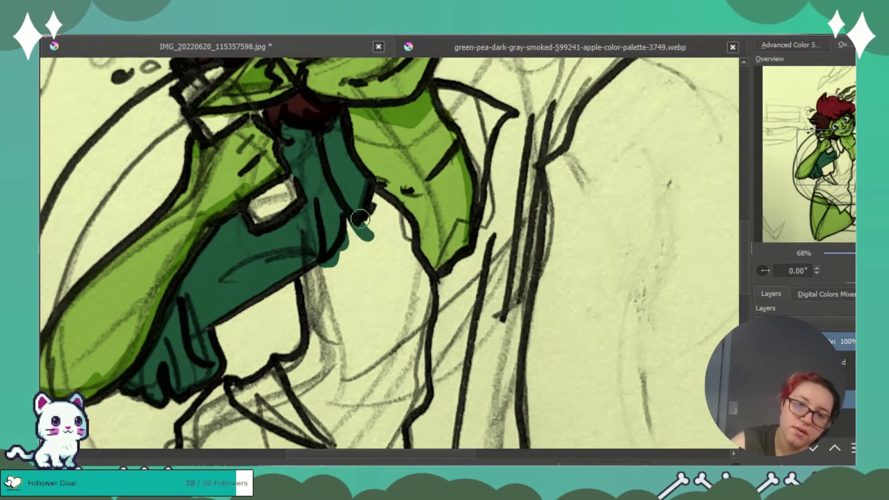
pyautogui.moveTo(361, 218)
pyautogui.mouseDown()
pyautogui.moveTo(302, 278)
pyautogui.moveTo(297, 423)
pyautogui.moveTo(371, 423)
pyautogui.moveTo(361, 245)
pyautogui.moveTo(403, 360)
pyautogui.mouseUp()
pyautogui.moveTo(425, 304)
pyautogui.mouseDown()
pyautogui.moveTo(394, 222)
pyautogui.moveTo(405, 324)
pyautogui.mouseUp()
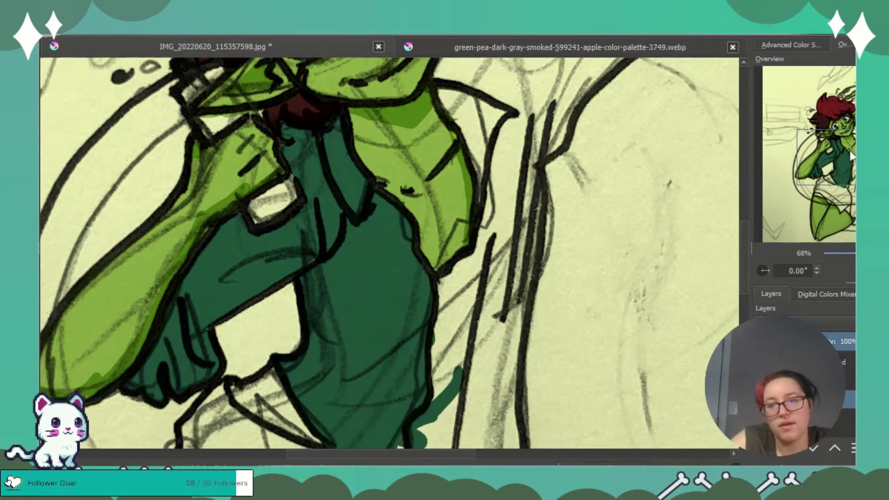
# Paint the lower part of the shirt's front panel dark green, from the knot at the waist to the pointed hem
pyautogui.moveTo(851, 153); pyautogui.dragTo(845, 183)
pyautogui.moveTo(440, 250)
pyautogui.mouseDown()
pyautogui.moveTo(464, 309)
pyautogui.moveTo(437, 377)
pyautogui.mouseUp()
pyautogui.moveTo(283, 310)
pyautogui.mouseDown()
pyautogui.moveTo(379, 394)
pyautogui.moveTo(466, 356)
pyautogui.mouseUp()
pyautogui.moveTo(239, 252)
pyautogui.mouseDown()
pyautogui.moveTo(256, 288)
pyautogui.moveTo(222, 241)
pyautogui.moveTo(233, 214)
pyautogui.moveTo(328, 217)
pyautogui.moveTo(355, 198)
pyautogui.moveTo(288, 193)
pyautogui.moveTo(314, 170)
pyautogui.mouseUp()
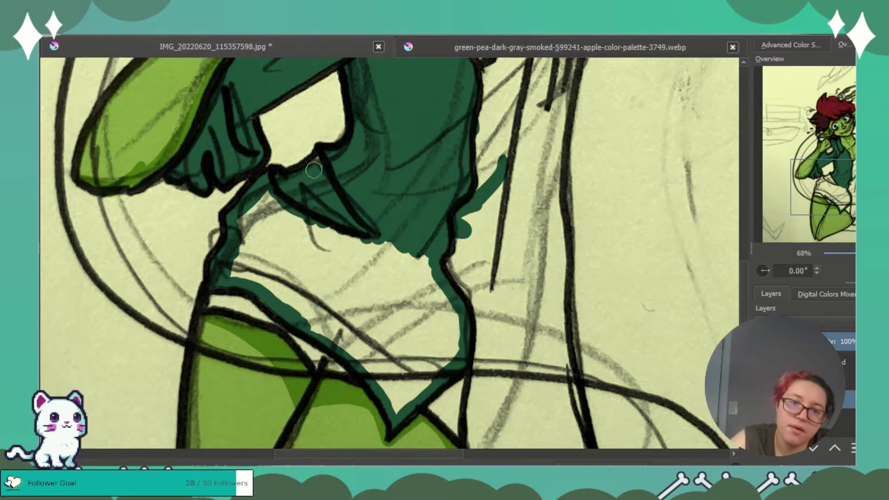
pyautogui.moveTo(240, 222)
pyautogui.mouseDown()
pyautogui.moveTo(277, 287)
pyautogui.moveTo(343, 343)
pyautogui.moveTo(283, 218)
pyautogui.moveTo(375, 256)
pyautogui.moveTo(444, 324)
pyautogui.moveTo(412, 393)
pyautogui.moveTo(399, 293)
pyautogui.moveTo(379, 369)
pyautogui.moveTo(401, 320)
pyautogui.mouseUp()
# Paint the rolled cuff and the sleeve of the raised arm dark green up to the shoulder
pyautogui.moveTo(463, 83)
pyautogui.mouseDown()
pyautogui.moveTo(338, 307)
pyautogui.moveTo(280, 495)
pyautogui.mouseUp()
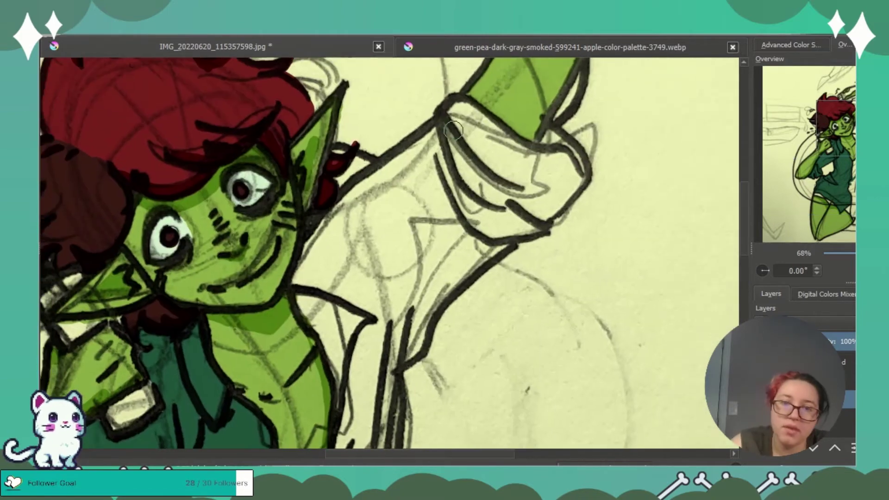
pyautogui.moveTo(451, 113)
pyautogui.mouseDown()
pyautogui.moveTo(496, 163)
pyautogui.moveTo(485, 165)
pyautogui.moveTo(455, 108)
pyautogui.moveTo(472, 106)
pyautogui.moveTo(525, 155)
pyautogui.moveTo(567, 150)
pyautogui.moveTo(548, 134)
pyautogui.moveTo(548, 198)
pyautogui.moveTo(521, 200)
pyautogui.moveTo(558, 209)
pyautogui.moveTo(584, 168)
pyautogui.moveTo(534, 167)
pyautogui.moveTo(499, 205)
pyautogui.moveTo(463, 192)
pyautogui.moveTo(502, 234)
pyautogui.mouseUp()
pyautogui.moveTo(402, 366)
pyautogui.mouseDown()
pyautogui.moveTo(435, 303)
pyautogui.moveTo(408, 359)
pyautogui.mouseUp()
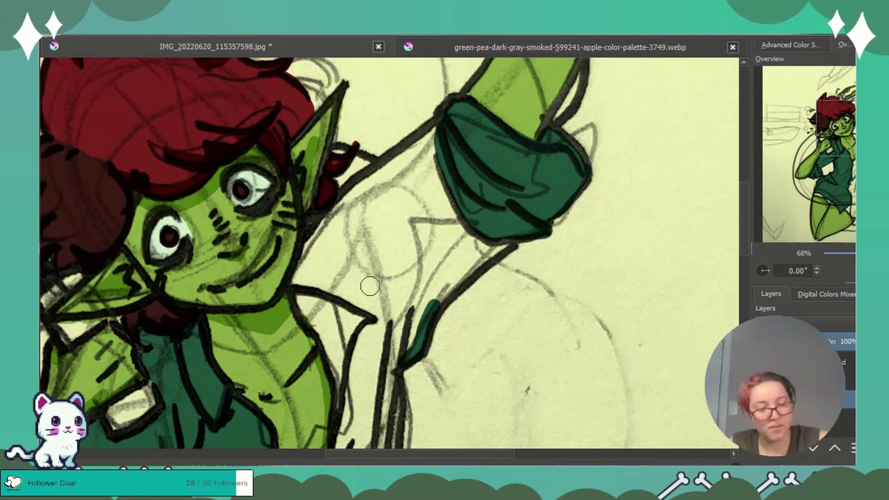
pyautogui.moveTo(347, 193)
pyautogui.mouseDown()
pyautogui.moveTo(305, 244)
pyautogui.moveTo(301, 269)
pyautogui.moveTo(323, 289)
pyautogui.moveTo(389, 160)
pyautogui.moveTo(451, 97)
pyautogui.moveTo(391, 158)
pyautogui.moveTo(432, 154)
pyautogui.moveTo(430, 185)
pyautogui.moveTo(407, 178)
pyautogui.moveTo(384, 193)
pyautogui.moveTo(379, 217)
pyautogui.moveTo(361, 215)
pyautogui.moveTo(357, 246)
pyautogui.moveTo(335, 223)
pyautogui.moveTo(332, 281)
pyautogui.moveTo(390, 327)
pyautogui.moveTo(378, 286)
pyautogui.moveTo(428, 313)
pyautogui.moveTo(440, 298)
pyautogui.mouseUp()
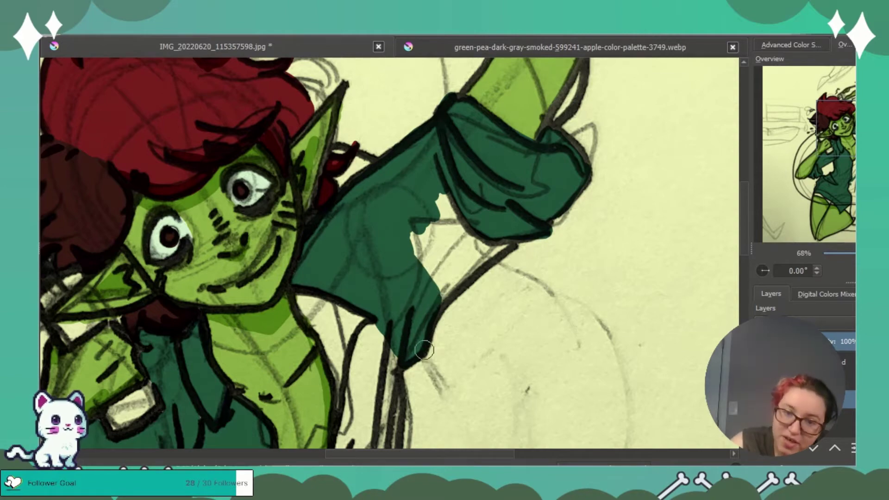
pyautogui.moveTo(424, 351)
pyautogui.mouseDown()
pyautogui.moveTo(447, 288)
pyautogui.moveTo(439, 304)
pyautogui.moveTo(488, 261)
pyautogui.moveTo(473, 276)
pyautogui.moveTo(488, 250)
pyautogui.moveTo(474, 242)
pyautogui.moveTo(401, 261)
pyautogui.mouseUp()
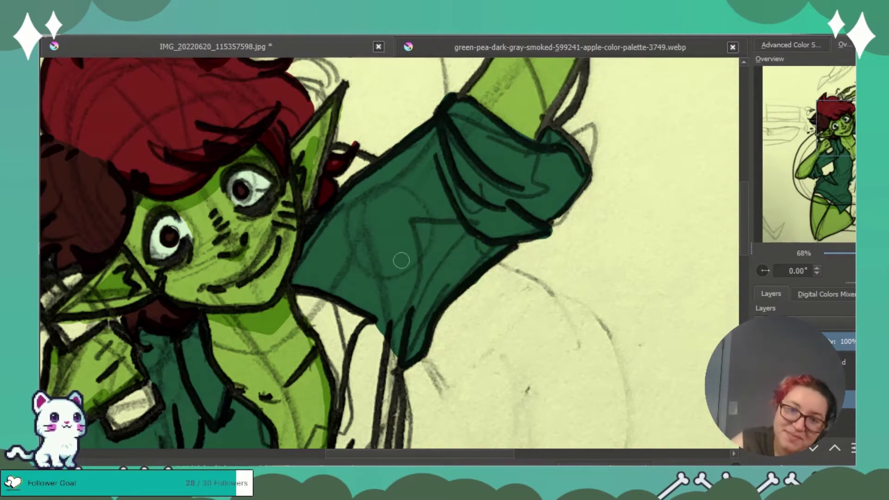
# Paint the collar and long open shirt panel below the raised arm dark green down to the hem
pyautogui.moveTo(336, 304)
pyautogui.mouseDown()
pyautogui.moveTo(411, 80)
pyautogui.moveTo(378, 141)
pyautogui.mouseUp()
pyautogui.moveTo(347, 138)
pyautogui.mouseDown()
pyautogui.moveTo(389, 250)
pyautogui.moveTo(378, 149)
pyautogui.moveTo(426, 209)
pyautogui.moveTo(416, 361)
pyautogui.moveTo(389, 408)
pyautogui.moveTo(360, 312)
pyautogui.mouseUp()
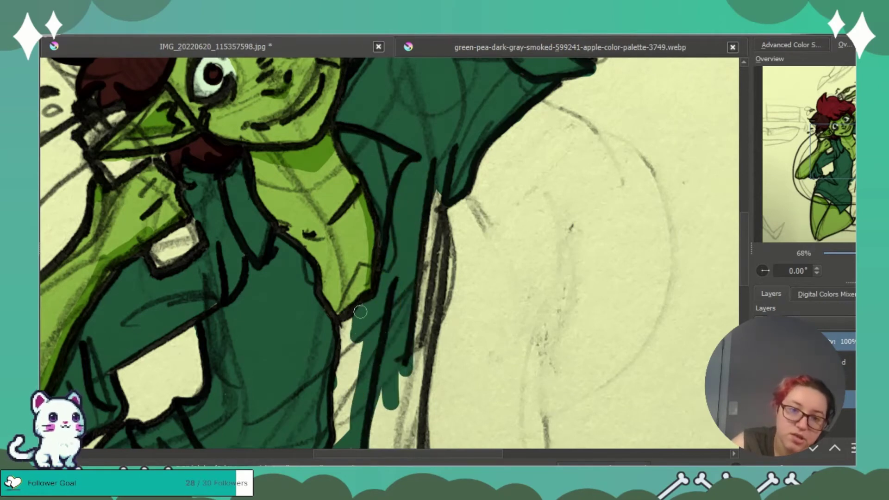
pyautogui.moveTo(314, 275)
pyautogui.mouseDown()
pyautogui.moveTo(343, 394)
pyautogui.moveTo(356, 340)
pyautogui.mouseUp()
pyautogui.moveTo(429, 192)
pyautogui.mouseDown()
pyautogui.moveTo(421, 258)
pyautogui.moveTo(440, 223)
pyautogui.moveTo(421, 376)
pyautogui.moveTo(399, 372)
pyautogui.moveTo(377, 447)
pyautogui.mouseUp()
pyautogui.moveTo(328, 445)
pyautogui.mouseDown()
pyautogui.moveTo(300, 331)
pyautogui.moveTo(299, 76)
pyautogui.moveTo(297, 333)
pyautogui.moveTo(415, 342)
pyautogui.mouseUp()
pyautogui.moveTo(324, 93)
pyautogui.mouseDown()
pyautogui.moveTo(382, 143)
pyautogui.moveTo(390, 238)
pyautogui.moveTo(359, 328)
pyautogui.moveTo(293, 130)
pyautogui.moveTo(326, 231)
pyautogui.moveTo(363, 159)
pyautogui.moveTo(324, 97)
pyautogui.mouseUp()
pyautogui.moveTo(334, 353)
pyautogui.mouseDown()
pyautogui.moveTo(389, 352)
pyautogui.moveTo(425, 381)
pyautogui.moveTo(333, 383)
pyautogui.moveTo(330, 369)
pyautogui.moveTo(403, 359)
pyautogui.mouseUp()
# Shade the shirt with a darker green beneath the neck hair, in the raised arm's cuff folds and on the sleeve under the cuff
pyautogui.scroll(-4, 453, 319)
pyautogui.moveTo(842, 167); pyautogui.dragTo(834, 152)
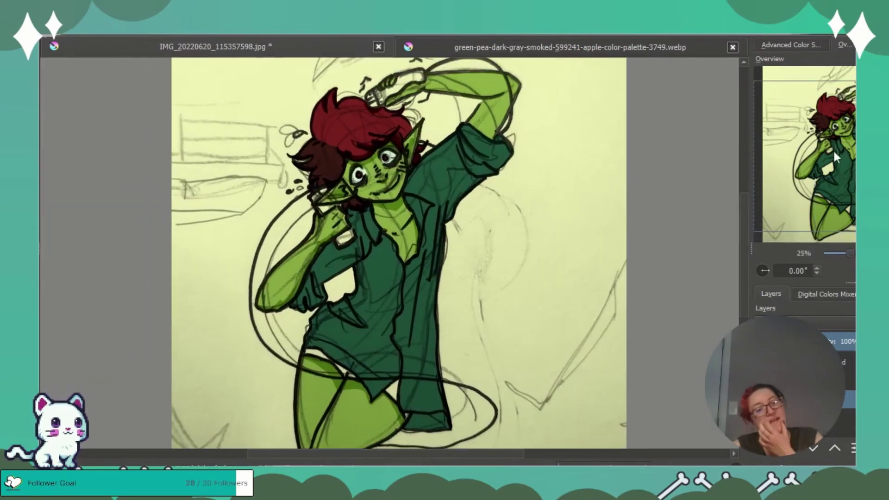
pyautogui.moveTo(851, 253); pyautogui.dragTo(872, 254)
pyautogui.click(850, 136)
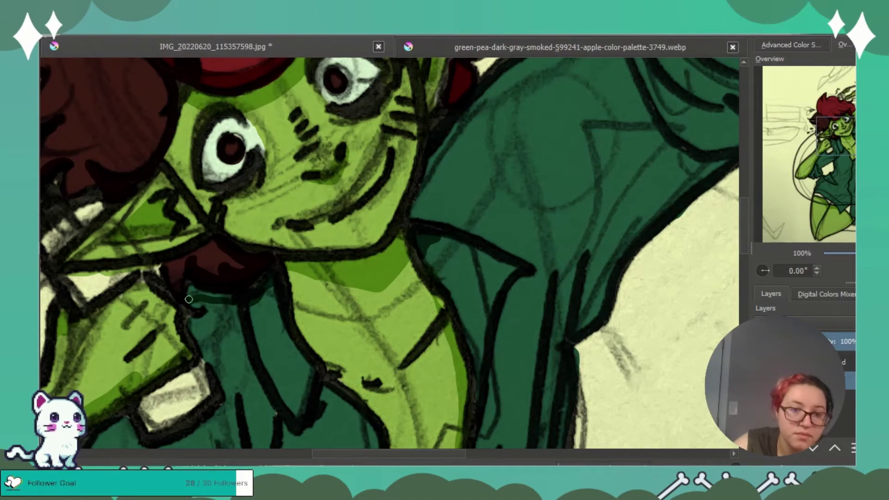
pyautogui.moveTo(857, 135); pyautogui.dragTo(877, 117)
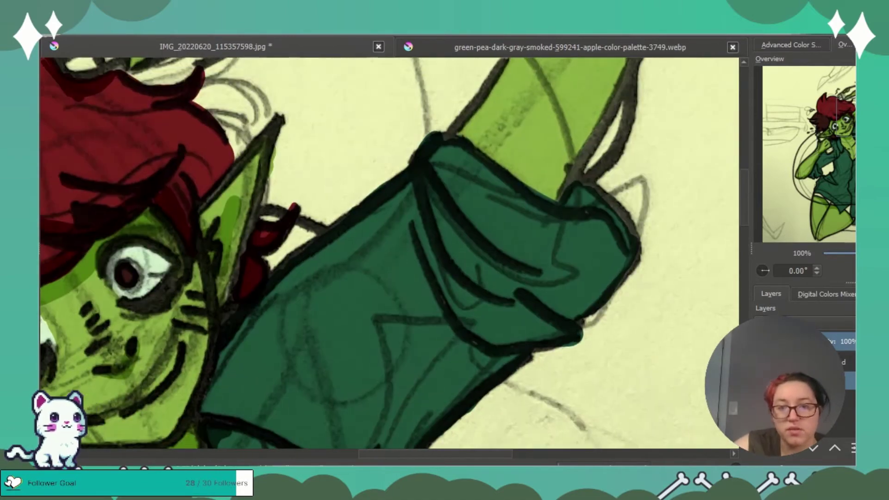
pyautogui.moveTo(565, 197)
pyautogui.mouseDown()
pyautogui.moveTo(585, 196)
pyautogui.moveTo(584, 178)
pyautogui.moveTo(629, 234)
pyautogui.moveTo(616, 201)
pyautogui.moveTo(633, 255)
pyautogui.moveTo(599, 210)
pyautogui.moveTo(619, 227)
pyautogui.mouseUp()
pyautogui.moveTo(427, 195)
pyautogui.mouseDown()
pyautogui.moveTo(459, 231)
pyautogui.moveTo(435, 221)
pyautogui.moveTo(424, 202)
pyautogui.moveTo(429, 240)
pyautogui.moveTo(414, 175)
pyautogui.mouseUp()
pyautogui.moveTo(425, 239); pyautogui.dragTo(415, 180)
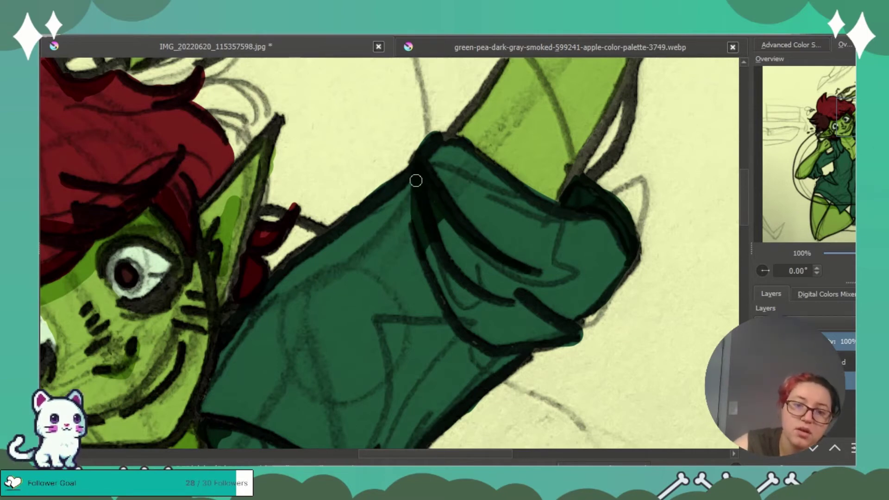
pyautogui.moveTo(464, 342); pyautogui.dragTo(445, 420)
pyautogui.moveTo(486, 378); pyautogui.dragTo(491, 359)
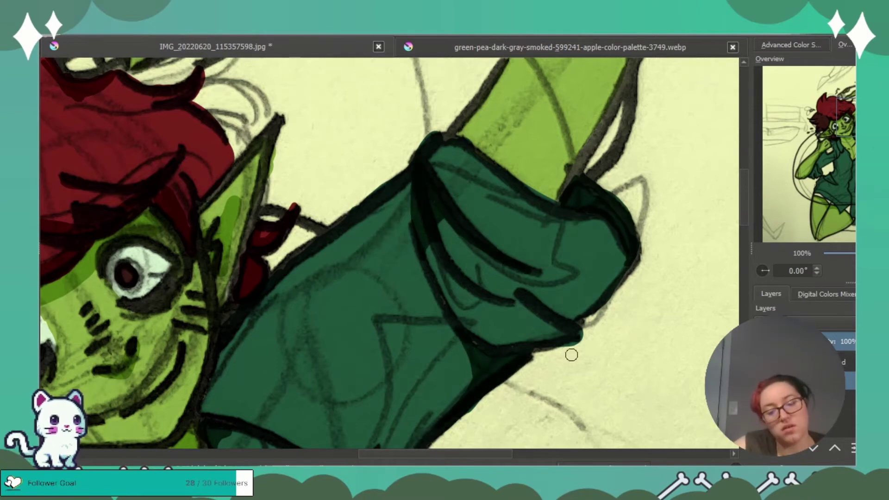
# Shade the underside of the raised sleeve, the collar fold and the shirt beneath the neck hair with darker green
pyautogui.moveTo(572, 272); pyautogui.dragTo(744, 180)
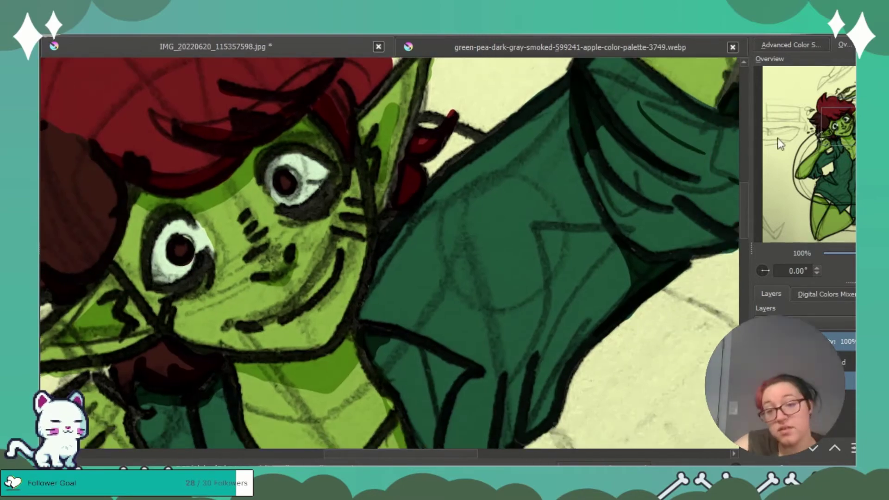
pyautogui.moveTo(564, 403)
pyautogui.mouseDown()
pyautogui.moveTo(551, 287)
pyautogui.moveTo(537, 270)
pyautogui.mouseUp()
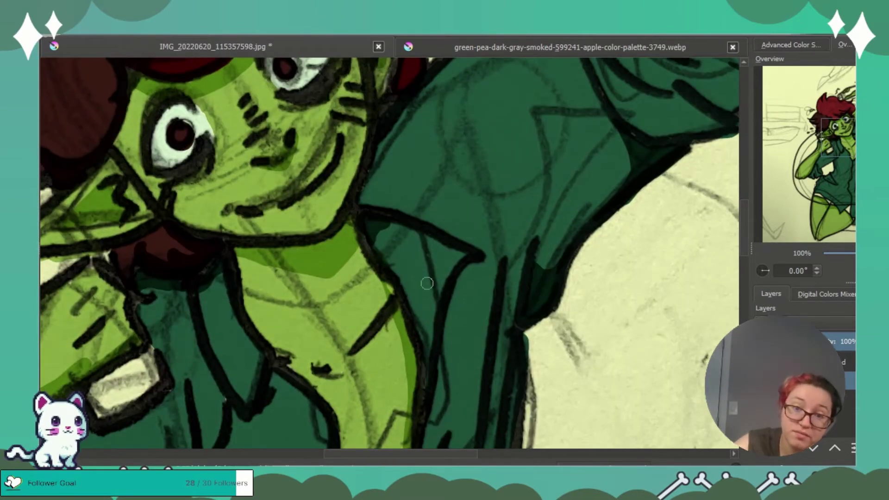
pyautogui.moveTo(396, 282)
pyautogui.mouseDown()
pyautogui.moveTo(422, 403)
pyautogui.moveTo(482, 133)
pyautogui.moveTo(583, 299)
pyautogui.mouseUp()
pyautogui.moveTo(396, 181); pyautogui.dragTo(390, 165)
pyautogui.moveTo(355, 194); pyautogui.dragTo(304, 203)
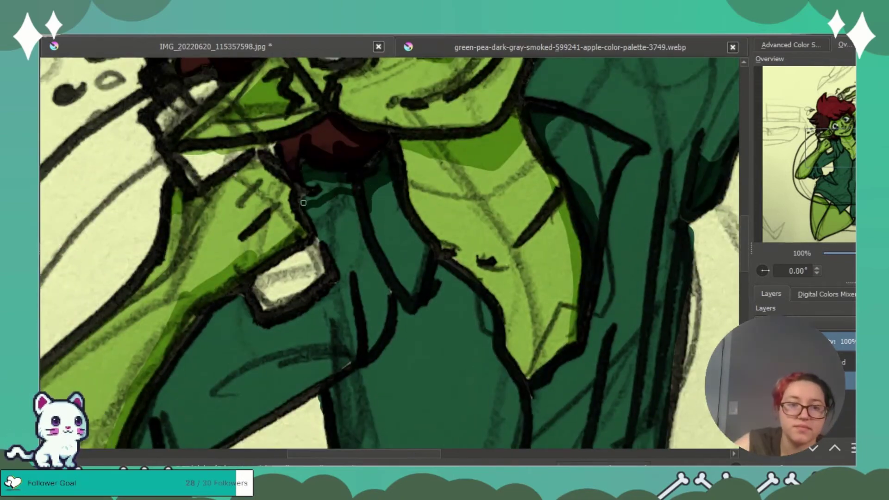
# Shade the lower edge of the bent arm's sleeve and its gathered cuff at the elbow with darker green
pyautogui.moveTo(370, 407)
pyautogui.mouseDown()
pyautogui.moveTo(433, 207)
pyautogui.moveTo(443, 284)
pyautogui.mouseUp()
pyautogui.moveTo(242, 355)
pyautogui.mouseDown()
pyautogui.moveTo(266, 347)
pyautogui.moveTo(267, 378)
pyautogui.mouseUp()
pyautogui.moveTo(423, 149)
pyautogui.mouseDown()
pyautogui.moveTo(454, 212)
pyautogui.moveTo(430, 249)
pyautogui.moveTo(399, 269)
pyautogui.mouseUp()
pyautogui.moveTo(255, 339)
pyautogui.mouseDown()
pyautogui.moveTo(420, 234)
pyautogui.moveTo(273, 329)
pyautogui.mouseUp()
pyautogui.moveTo(839, 144); pyautogui.dragTo(828, 154)
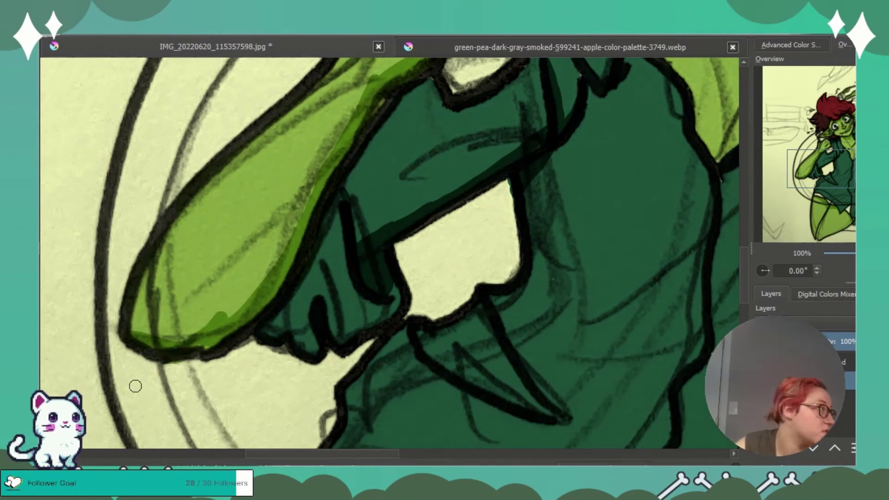
pyautogui.moveTo(255, 339)
pyautogui.mouseDown()
pyautogui.moveTo(279, 334)
pyautogui.moveTo(306, 344)
pyautogui.moveTo(320, 306)
pyautogui.moveTo(370, 326)
pyautogui.mouseUp()
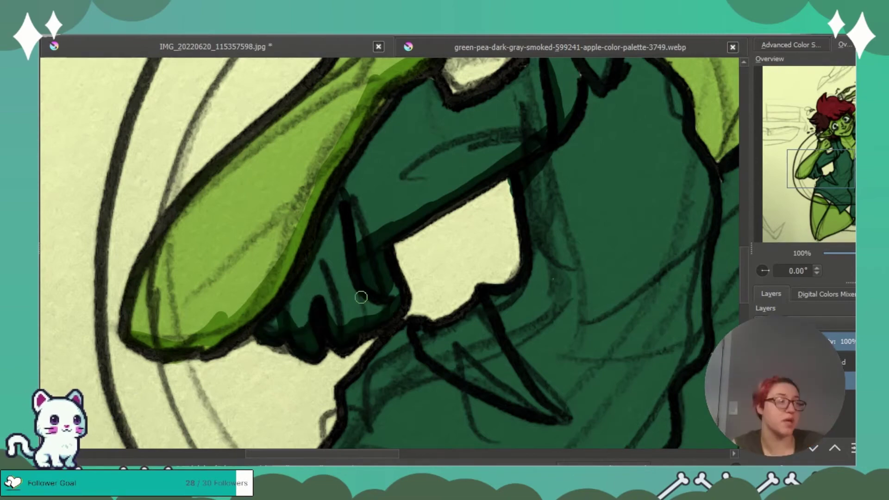
# Paint dark green diagonal fold shadows across the lower front of the shirt, beside and below the waist knot
pyautogui.moveTo(836, 190)
pyautogui.mouseDown()
pyautogui.moveTo(848, 151)
pyautogui.moveTo(840, 182)
pyautogui.mouseUp()
pyautogui.moveTo(405, 270)
pyautogui.mouseDown()
pyautogui.moveTo(605, 170)
pyautogui.moveTo(385, 296)
pyautogui.moveTo(426, 268)
pyautogui.moveTo(394, 277)
pyautogui.mouseUp()
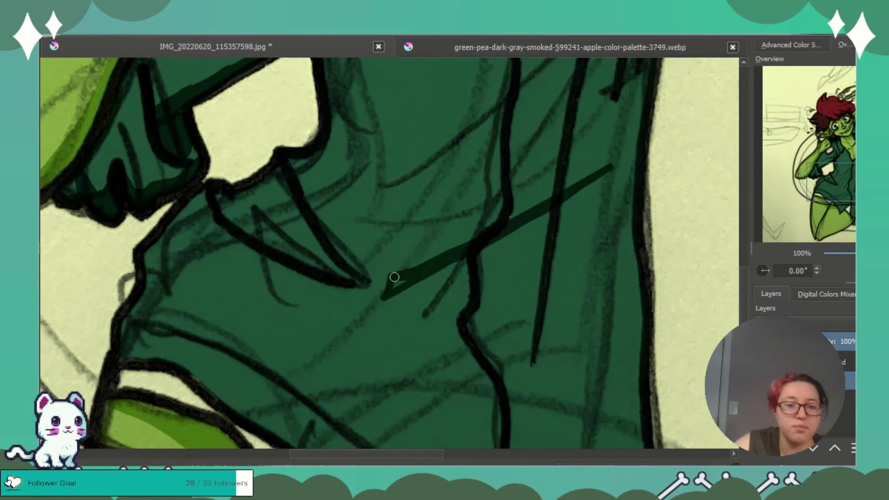
pyautogui.moveTo(425, 345); pyautogui.dragTo(592, 251)
# Darken the outer edge of the raised arm's cuff and shade the shirt beside the waist opening
pyautogui.moveTo(841, 182); pyautogui.dragTo(866, 120)
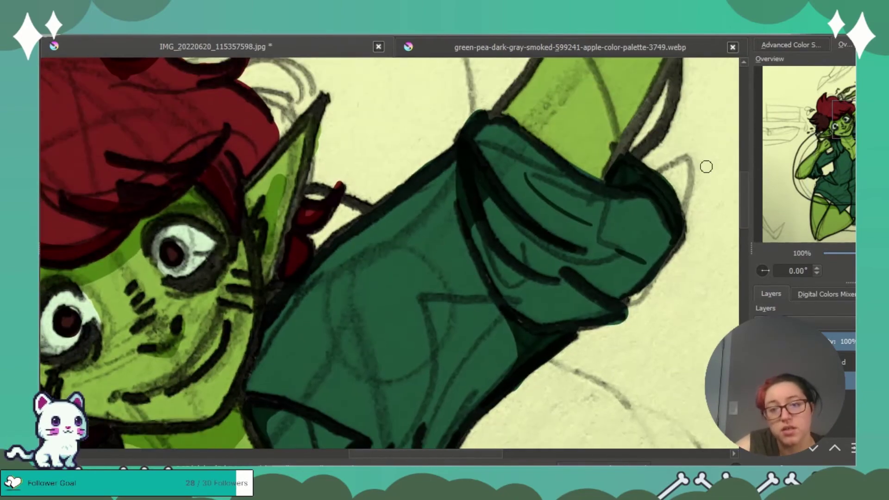
pyautogui.moveTo(665, 208)
pyautogui.mouseDown()
pyautogui.moveTo(613, 300)
pyautogui.moveTo(650, 232)
pyautogui.mouseUp()
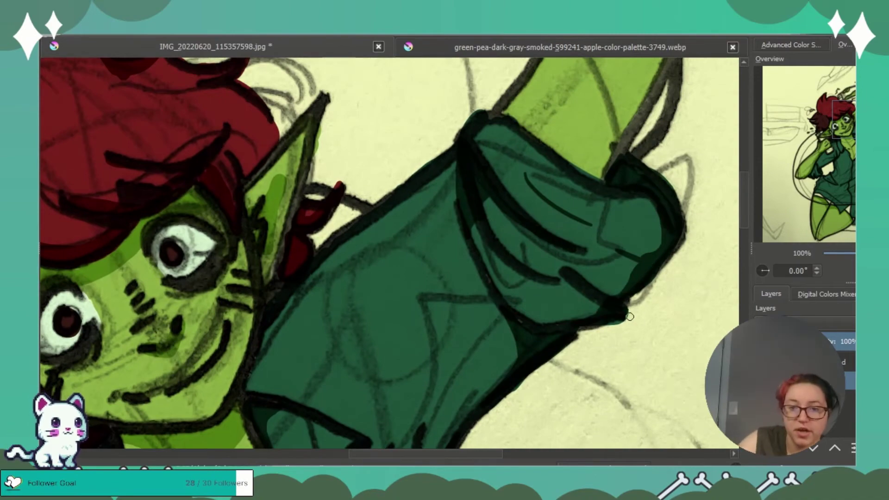
pyautogui.scroll(-6, 630, 316)
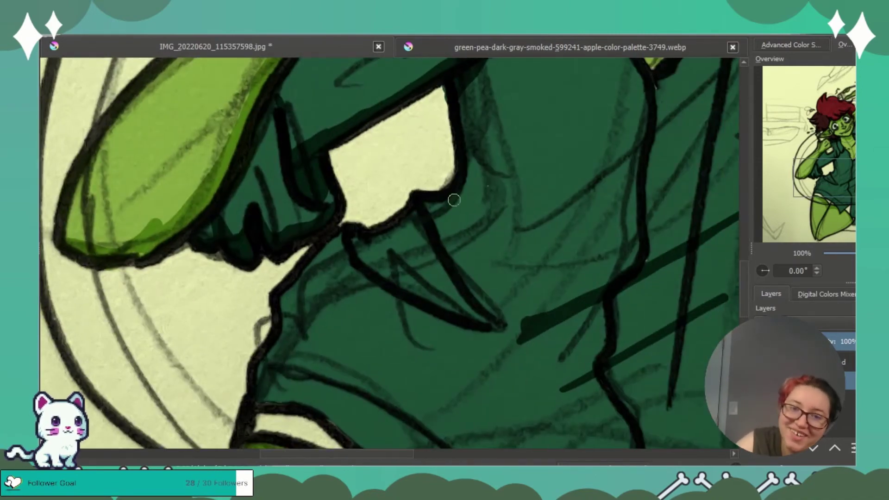
# Fill the inside of the long shirt panel's hem, beside the knee, with the darker green shadow colour
pyautogui.click(835, 208)
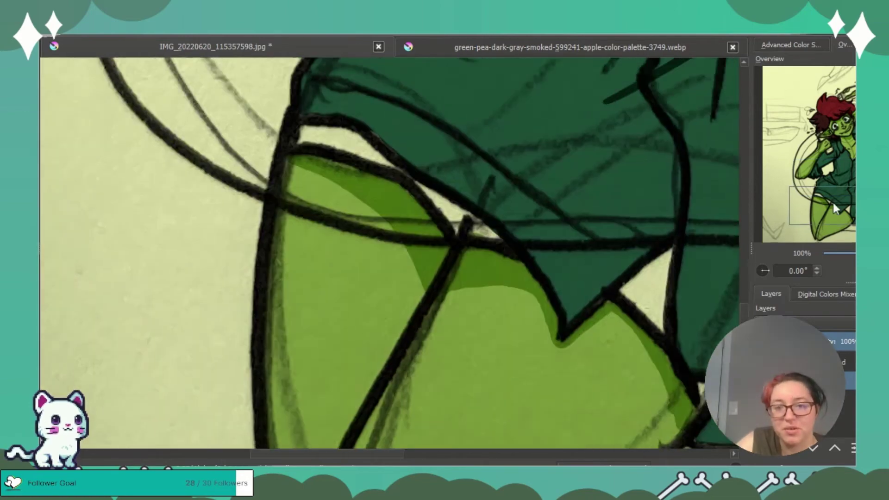
pyautogui.moveTo(834, 209); pyautogui.dragTo(855, 222)
pyautogui.moveTo(523, 264)
pyautogui.mouseDown()
pyautogui.moveTo(658, 271)
pyautogui.moveTo(603, 264)
pyautogui.moveTo(530, 291)
pyautogui.moveTo(672, 304)
pyautogui.moveTo(643, 263)
pyautogui.moveTo(648, 273)
pyautogui.mouseUp()
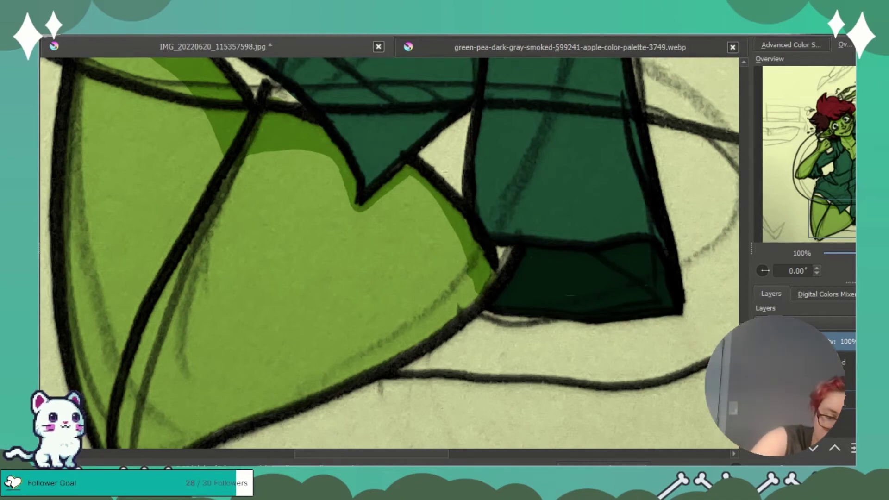
# Sample a dark blue from the palette image and fill the shorts showing between the shirt hem and the thighs
pyautogui.click(437, 47)
pyautogui.click(342, 52)
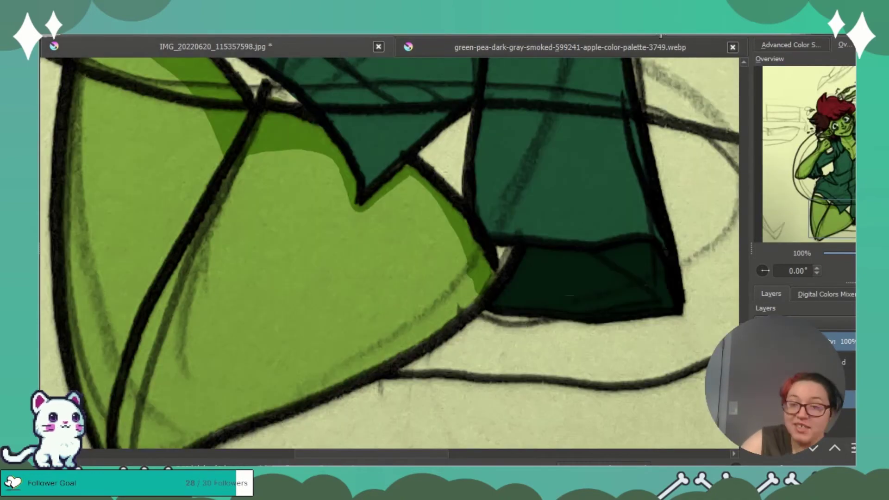
pyautogui.moveTo(471, 112)
pyautogui.mouseDown()
pyautogui.moveTo(460, 194)
pyautogui.moveTo(447, 160)
pyautogui.mouseUp()
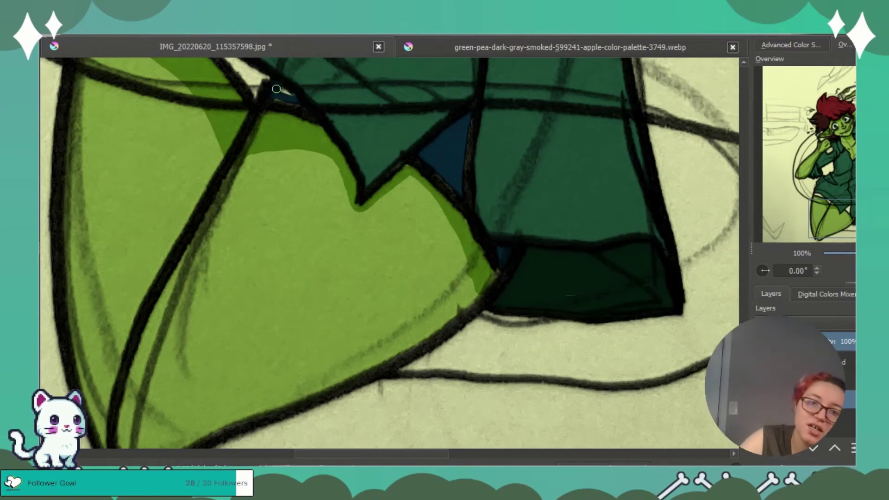
pyautogui.moveTo(846, 206); pyautogui.dragTo(834, 187)
pyautogui.moveTo(328, 189)
pyautogui.mouseDown()
pyautogui.moveTo(314, 191)
pyautogui.moveTo(393, 201)
pyautogui.moveTo(458, 254)
pyautogui.moveTo(451, 249)
pyautogui.mouseUp()
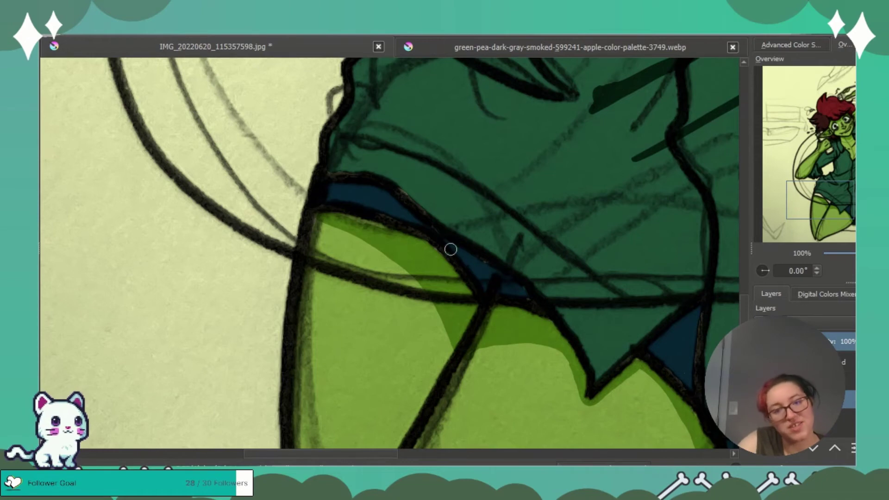
# Shade the dark blue shorts along the shirt hem and between the shirt panels with a near-black navy
pyautogui.press('-')
pyautogui.press('-')
pyautogui.press('-')
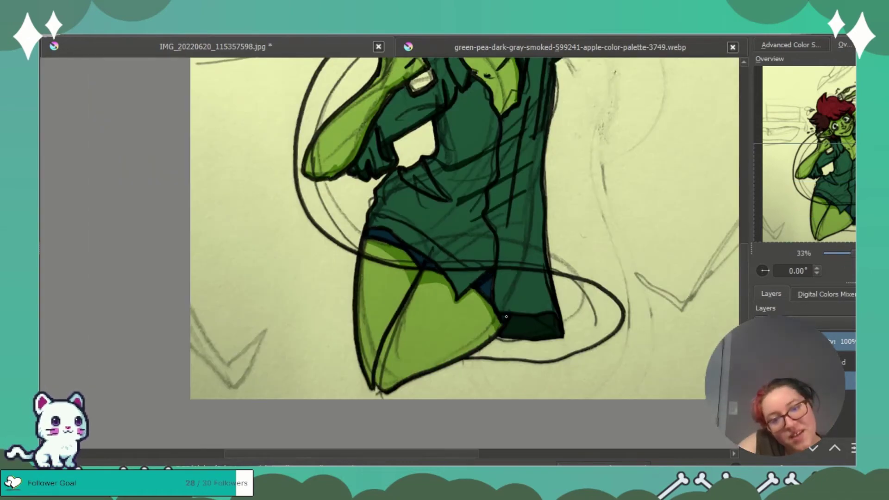
pyautogui.press('+')
pyautogui.press('+')
pyautogui.press('+')
pyautogui.press('+')
pyautogui.press('+')
pyautogui.press('+')
pyautogui.press('-')
pyautogui.press('-')
pyautogui.press('-')
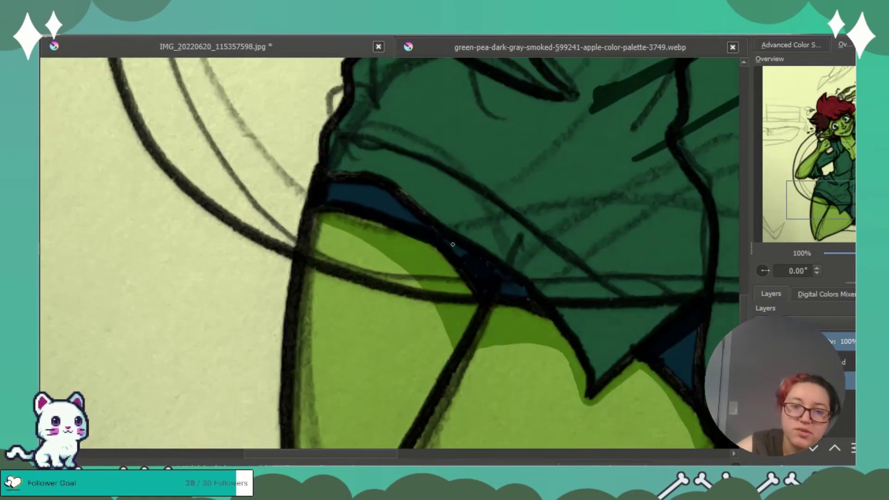
pyautogui.moveTo(453, 244); pyautogui.dragTo(472, 255)
pyautogui.moveTo(324, 200)
pyautogui.mouseDown()
pyautogui.moveTo(385, 196)
pyautogui.moveTo(428, 226)
pyautogui.mouseUp()
pyautogui.moveTo(525, 293); pyautogui.dragTo(493, 290)
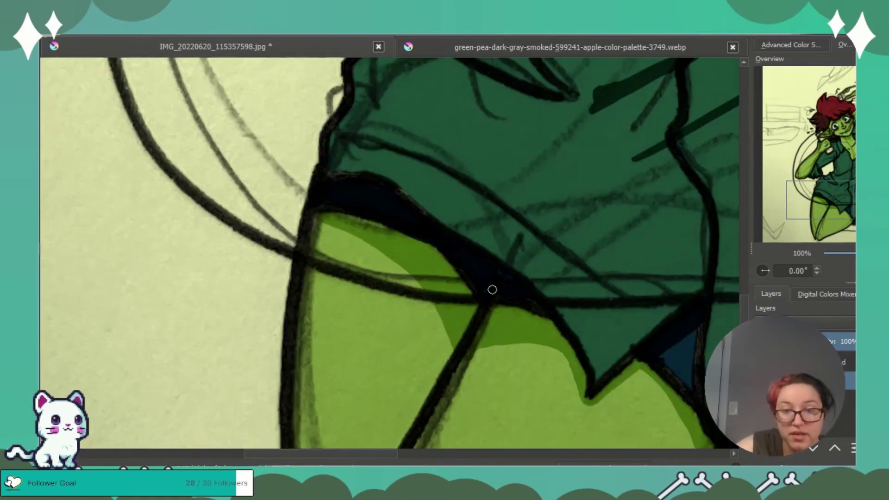
pyautogui.moveTo(663, 355)
pyautogui.mouseDown()
pyautogui.moveTo(694, 386)
pyautogui.moveTo(690, 328)
pyautogui.mouseUp()
pyautogui.moveTo(834, 181)
pyautogui.mouseDown()
pyautogui.moveTo(850, 202)
pyautogui.moveTo(821, 129)
pyautogui.moveTo(835, 191)
pyautogui.mouseUp()
# Sample a bright green from the palette image for the skin highlights
pyautogui.press('-')
pyautogui.press('-')
pyautogui.press('-')
pyautogui.press('-')
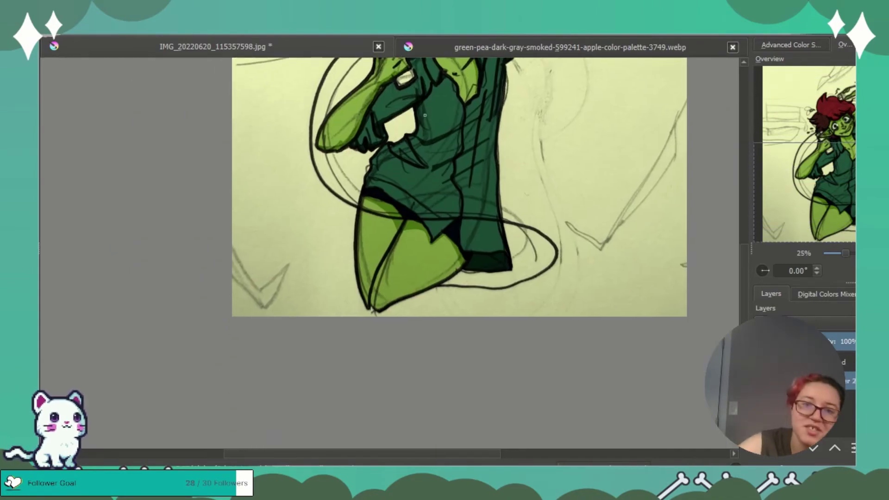
pyautogui.click(495, 49)
pyautogui.keyDown('ctrl'); pyautogui.click(481, 175); pyautogui.keyUp('ctrl')
pyautogui.click(172, 52)
pyautogui.press('+')
pyautogui.press('+')
pyautogui.press('+')
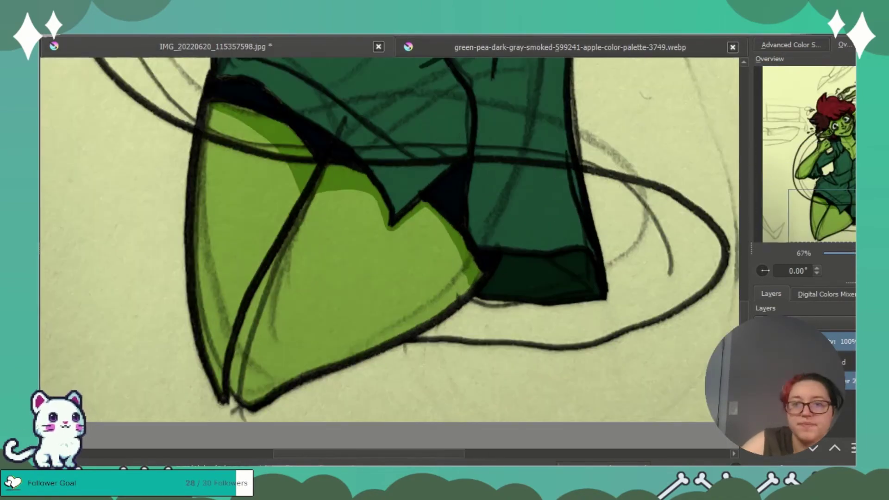
pyautogui.moveTo(321, 229)
pyautogui.mouseDown()
pyautogui.moveTo(245, 373)
pyautogui.moveTo(254, 331)
pyautogui.moveTo(301, 363)
pyautogui.mouseUp()
pyautogui.hotkey('ctrl', 'z')
pyautogui.hotkey('ctrl', 'z')
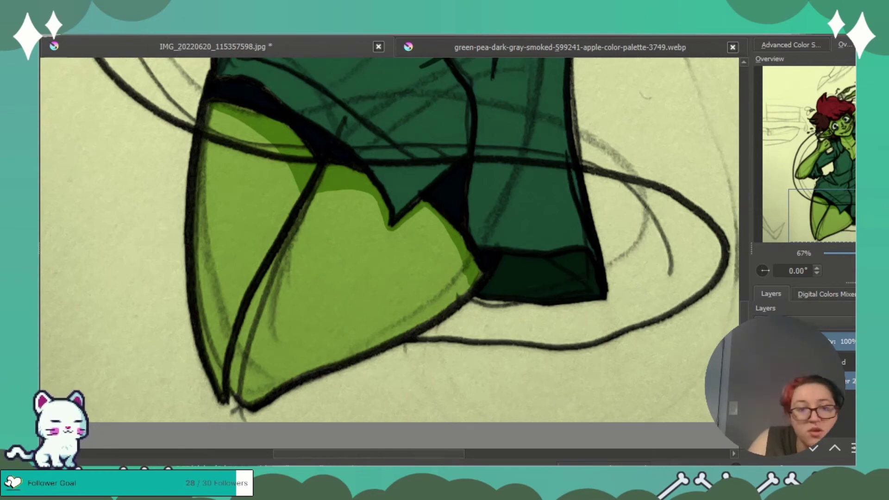
# Paint bright green highlights on the thighs, the bent forearm and the lower chest
pyautogui.moveTo(438, 266); pyautogui.dragTo(262, 368)
pyautogui.moveTo(214, 161); pyautogui.dragTo(221, 272)
pyautogui.click(224, 306)
pyautogui.moveTo(268, 120); pyautogui.dragTo(294, 370)
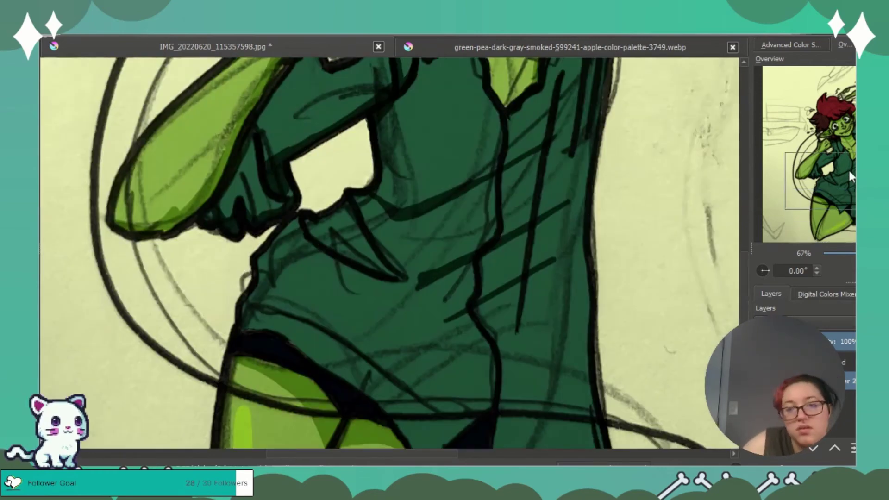
pyautogui.moveTo(269, 162); pyautogui.dragTo(291, 346)
pyautogui.moveTo(251, 278); pyautogui.dragTo(199, 345)
pyautogui.moveTo(544, 236); pyautogui.dragTo(531, 272)
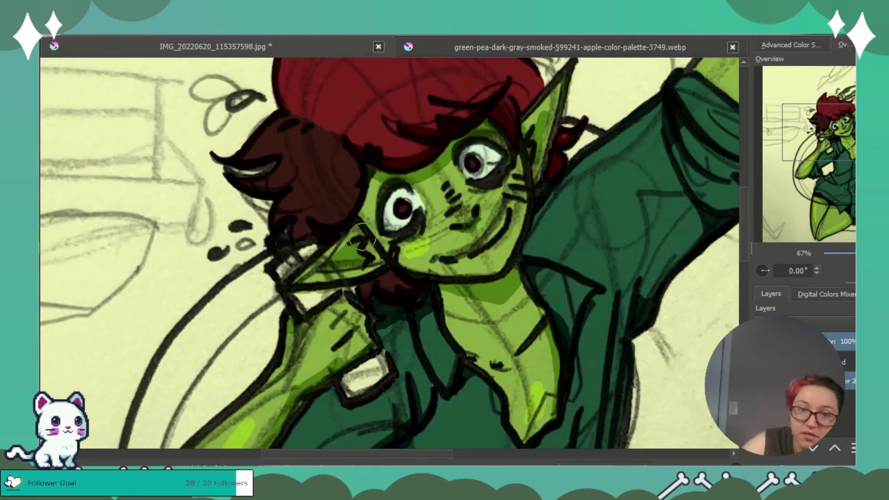
# Add bright green highlights to the cheek, the pointed ear and the raised arm
pyautogui.scroll(5, 531, 120)
pyautogui.moveTo(531, 120); pyautogui.dragTo(558, 86)
pyautogui.moveTo(298, 281); pyautogui.dragTo(342, 244)
pyautogui.moveTo(787, 135); pyautogui.dragTo(826, 106)
pyautogui.moveTo(332, 167); pyautogui.dragTo(499, 169)
pyautogui.moveTo(497, 218); pyautogui.dragTo(472, 249)
pyautogui.moveTo(848, 101); pyautogui.dragTo(824, 124)
# Sample the dark red #7f2321 from the palette image for the hair highlights
pyautogui.click(457, 50)
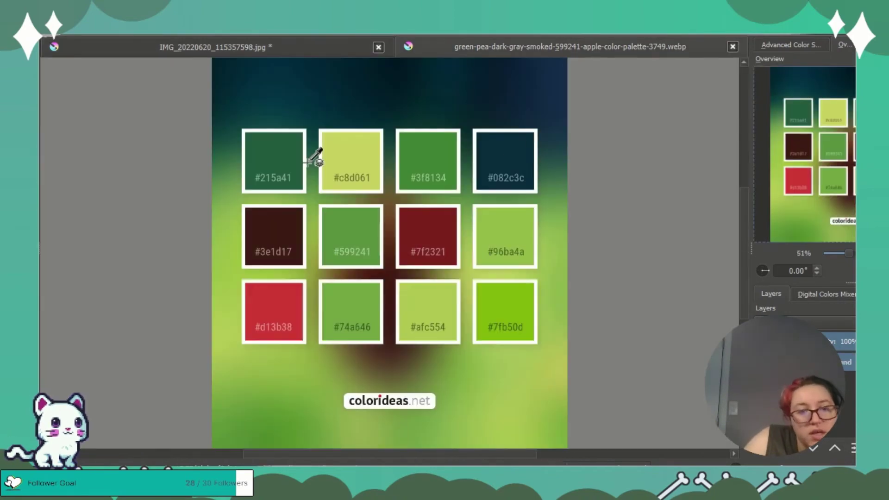
pyautogui.keyDown('ctrl'); pyautogui.click(428, 231); pyautogui.keyUp('ctrl')
pyautogui.click(284, 52)
pyautogui.moveTo(234, 159)
pyautogui.mouseDown()
pyautogui.moveTo(280, 162)
pyautogui.moveTo(280, 135)
pyautogui.moveTo(222, 155)
pyautogui.mouseUp()
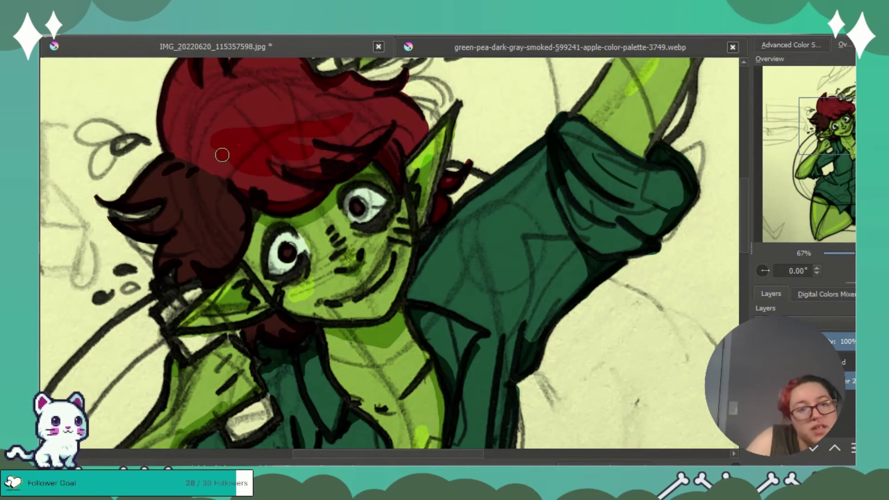
pyautogui.hotkey('ctrl', 'z')
pyautogui.hotkey('ctrl', 'z')
pyautogui.hotkey('ctrl', 'z')
pyautogui.hotkey('ctrl', 'z')
# Paint curved red highlight strokes over the crown of the hair and lower the highlight layer's opacity to 51%
pyautogui.moveTo(238, 111); pyautogui.dragTo(219, 157)
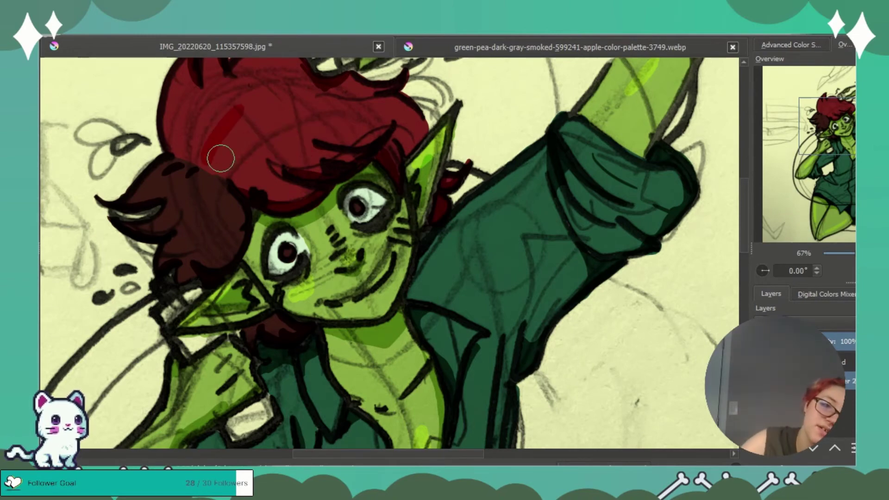
pyautogui.moveTo(299, 114); pyautogui.dragTo(206, 158)
pyautogui.moveTo(185, 117); pyautogui.dragTo(191, 155)
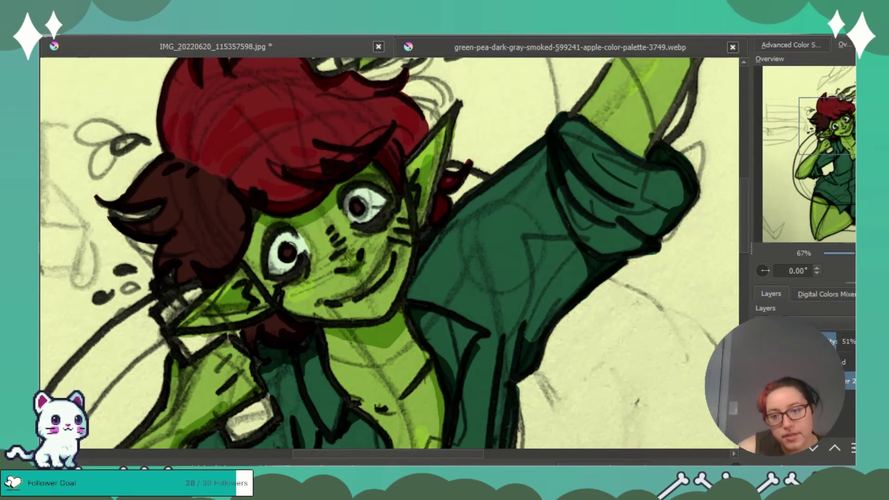
# Lower the highlight layer's opacity to 38% while viewing the whole figure
pyautogui.click(829, 232)
pyautogui.moveTo(829, 231); pyautogui.dragTo(814, 171)
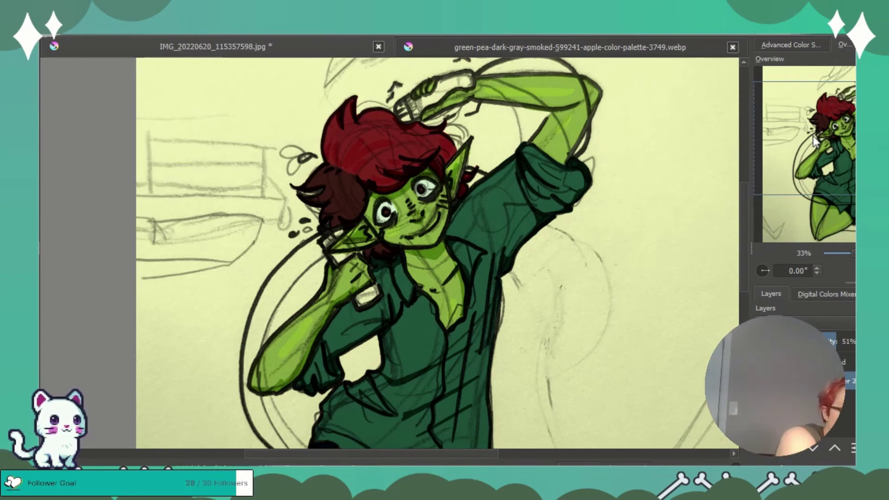
pyautogui.moveTo(746, 284); pyautogui.dragTo(746, 261)
pyautogui.hotkey('shift', 'Delete')
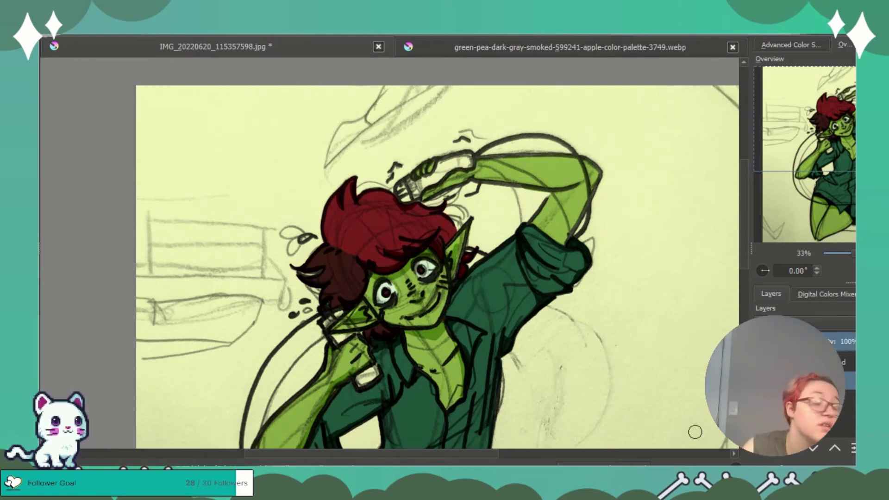
pyautogui.scroll(-3, 843, 222)
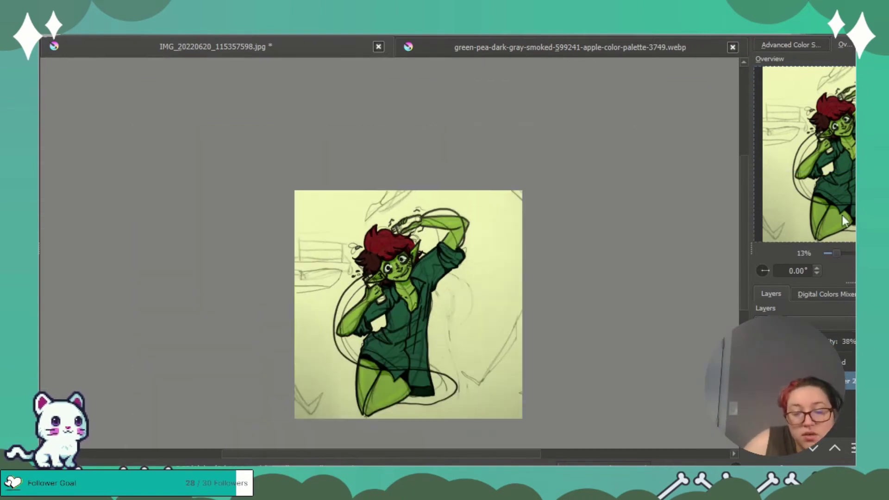
pyautogui.moveTo(843, 218); pyautogui.dragTo(842, 233)
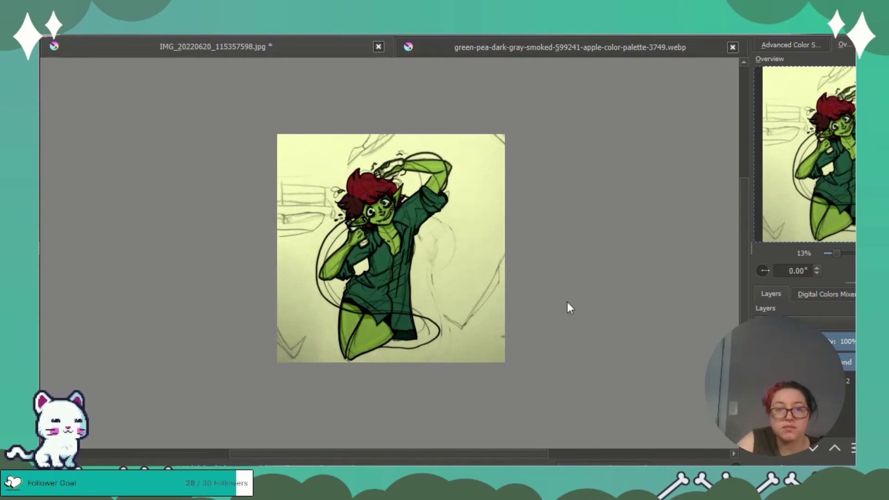
# Remove the yellow tint from the sketch's paper background and delete the extra layer with white strokes on the face
pyautogui.moveTo(836, 253); pyautogui.dragTo(860, 253)
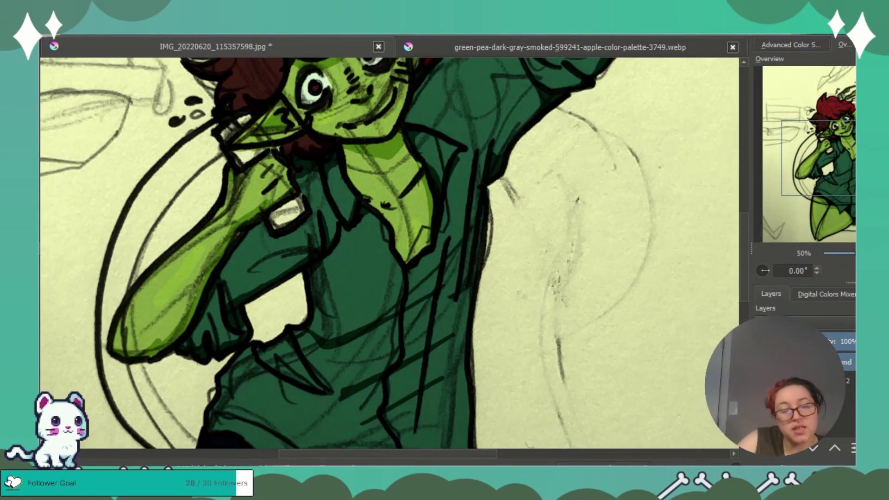
pyautogui.moveTo(850, 159); pyautogui.dragTo(842, 134)
pyautogui.hotkey('ctrl', 'z')
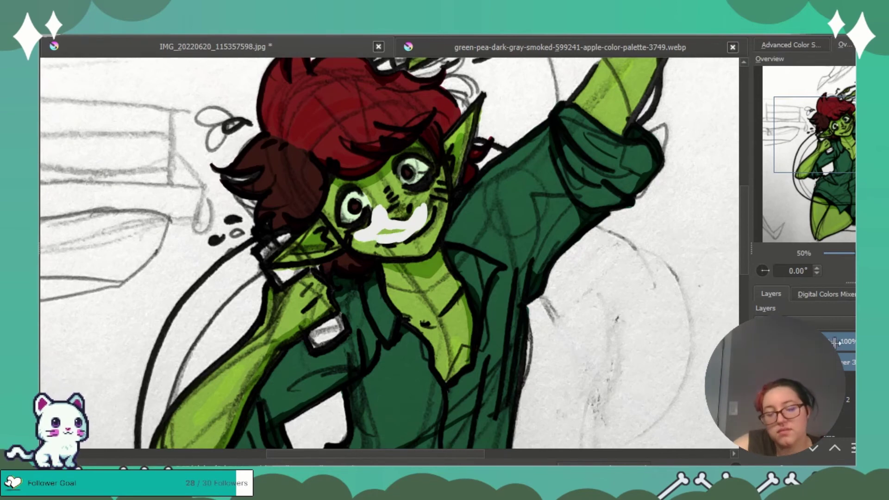
pyautogui.hotkey('shift', 'Delete')
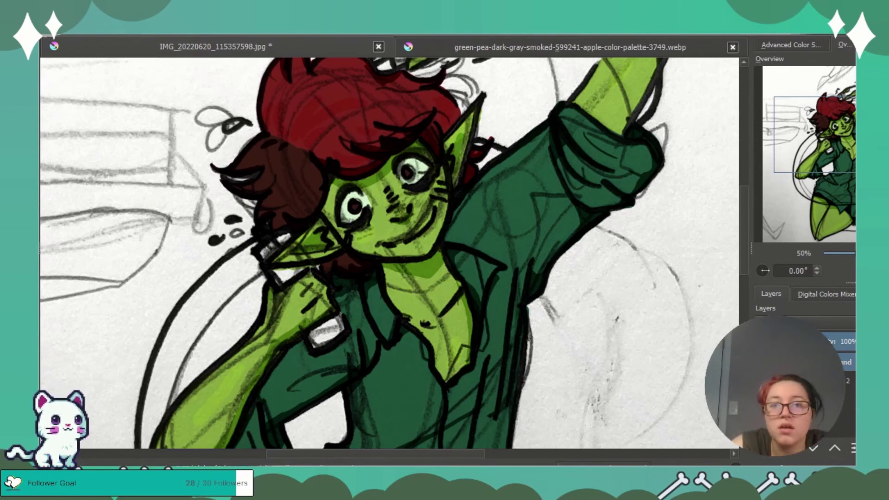
# Erase the pencil guide lines on the goblin's face around the cheeks, mouth and chin with the soft eraser brush
pyautogui.click(790, 45)
pyautogui.click(844, 45)
pyautogui.click(870, 45)
pyautogui.click(815, 101)
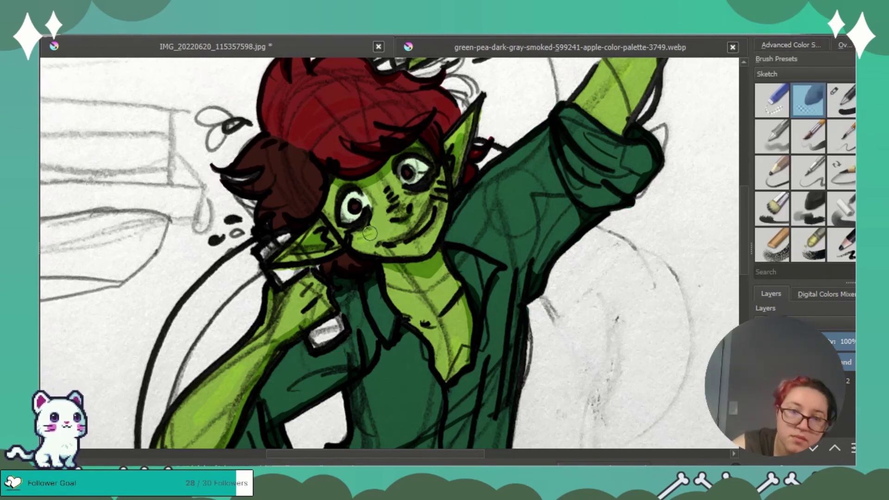
pyautogui.moveTo(427, 206); pyautogui.dragTo(434, 227)
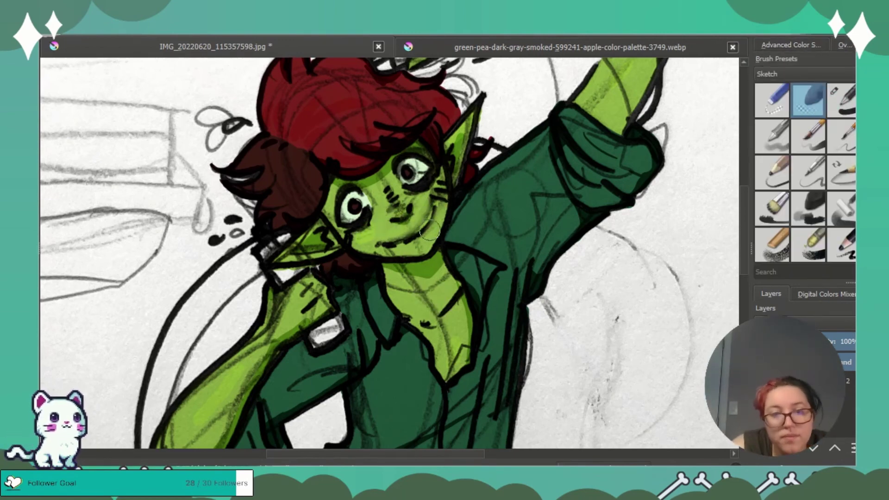
pyautogui.moveTo(397, 254); pyautogui.dragTo(402, 252)
pyautogui.hotkey('ctrl', 'z')
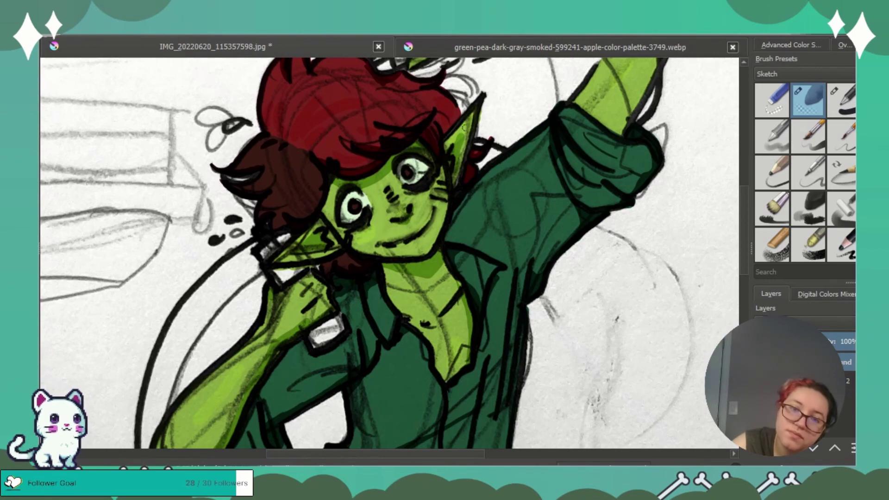
# Erase the pencil guide lines showing through the hair, the green shirt and its sleeve
pyautogui.moveTo(299, 111); pyautogui.dragTo(342, 100)
pyautogui.moveTo(315, 156); pyautogui.dragTo(279, 172)
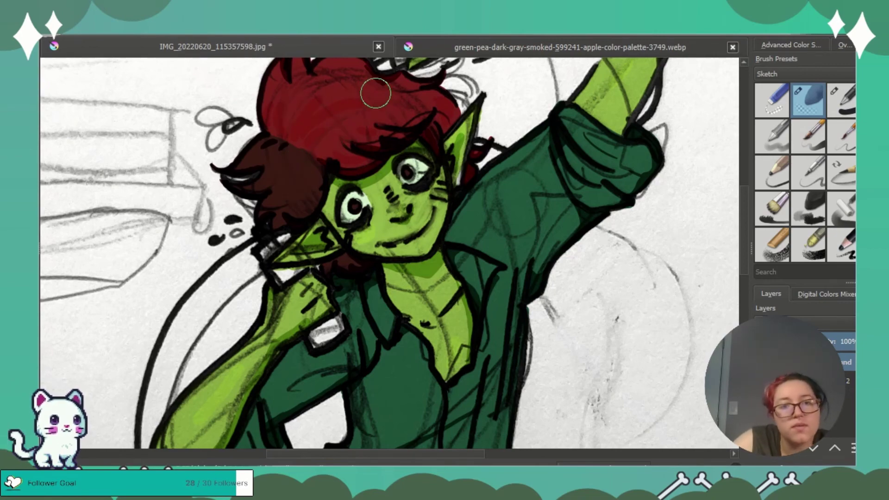
pyautogui.moveTo(375, 94); pyautogui.dragTo(338, 90)
pyautogui.moveTo(411, 322)
pyautogui.mouseDown()
pyautogui.moveTo(394, 288)
pyautogui.moveTo(421, 311)
pyautogui.moveTo(443, 282)
pyautogui.mouseUp()
pyautogui.moveTo(494, 214)
pyautogui.mouseDown()
pyautogui.moveTo(478, 228)
pyautogui.moveTo(529, 218)
pyautogui.moveTo(539, 185)
pyautogui.mouseUp()
pyautogui.moveTo(746, 246); pyautogui.dragTo(746, 283)
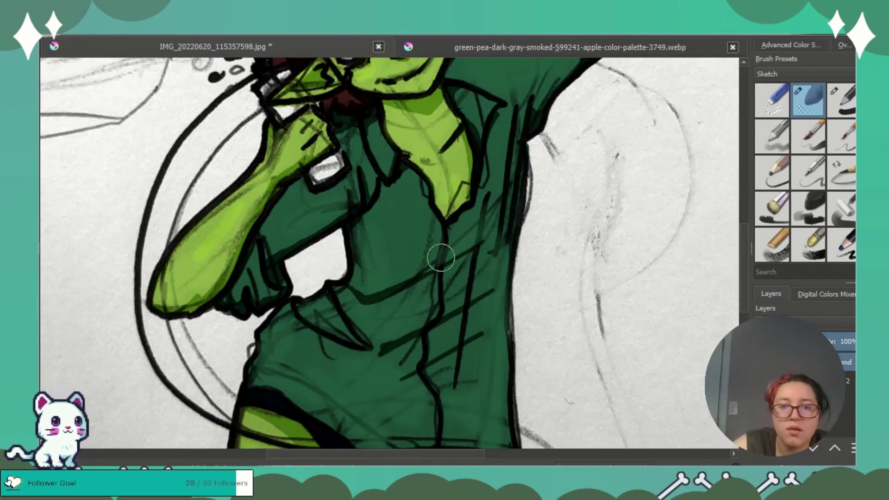
pyautogui.scroll(6, 387, 397)
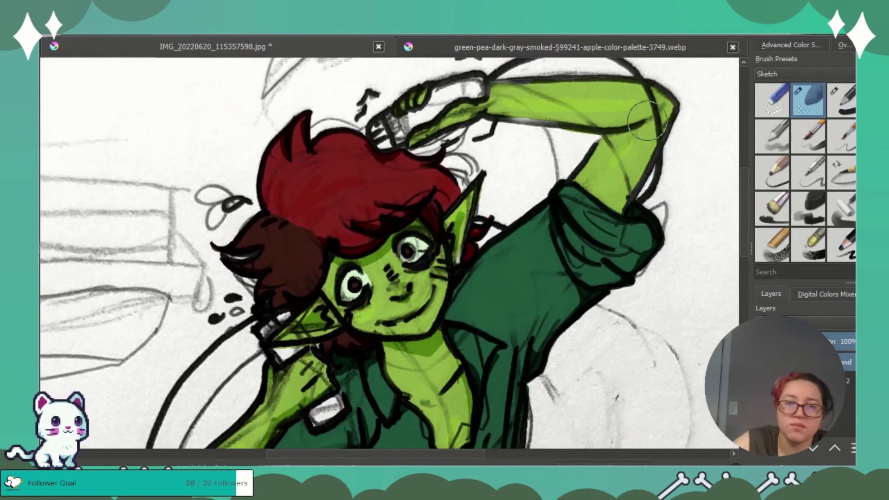
pyautogui.scroll(-10, 280, 337)
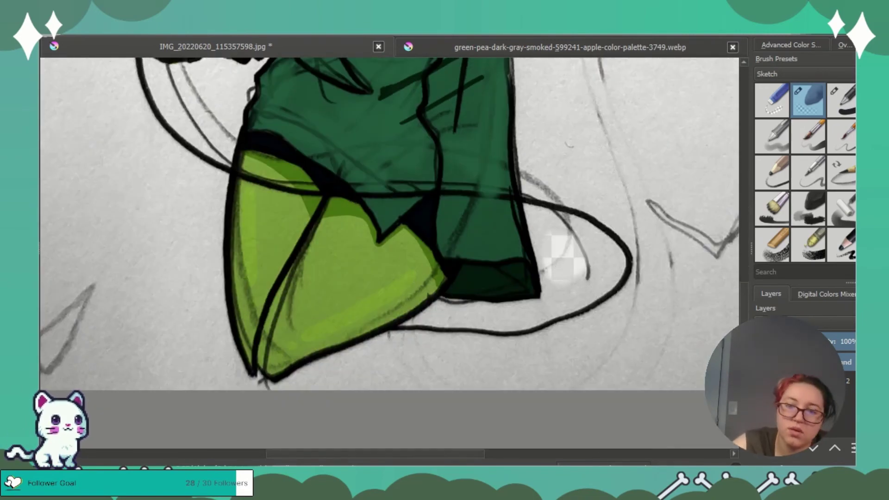
# Add a new paint layer and sample the bright red #d13b38 from the palette image
pyautogui.click(826, 45)
pyautogui.click(839, 46)
pyautogui.moveTo(848, 253); pyautogui.dragTo(841, 231)
pyautogui.scroll(-1, 840, 233)
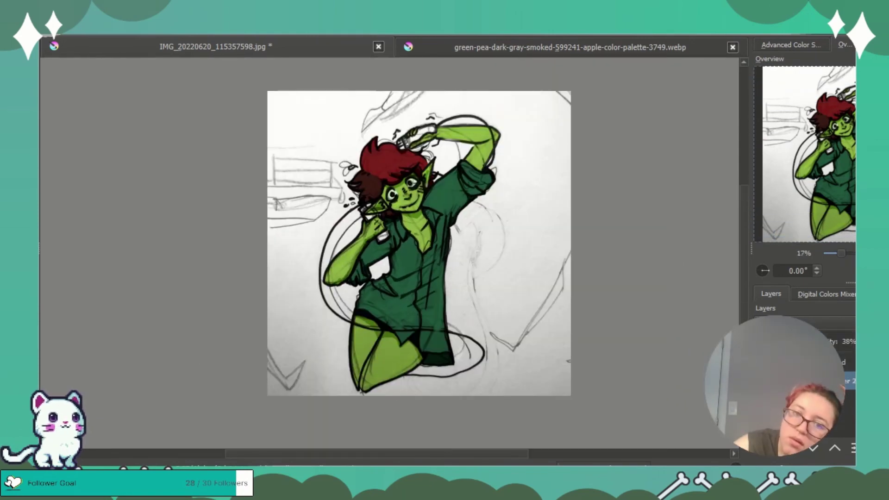
pyautogui.click(763, 454)
pyautogui.moveTo(841, 253); pyautogui.dragTo(848, 254)
pyautogui.click(791, 45)
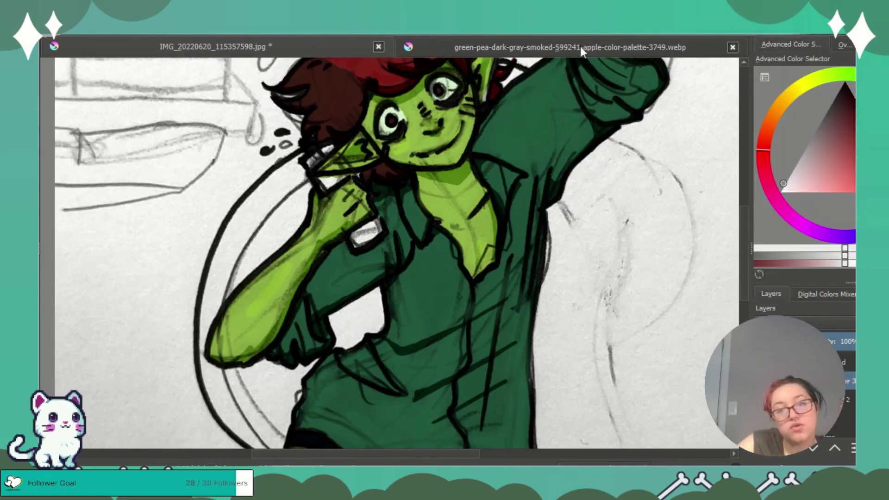
pyautogui.click(582, 50)
pyautogui.click(332, 50)
# Paint the object held beside the ear, the nearby droplets and the small winged shape's body red
pyautogui.click(844, 45)
pyautogui.click(869, 45)
pyautogui.click(843, 100)
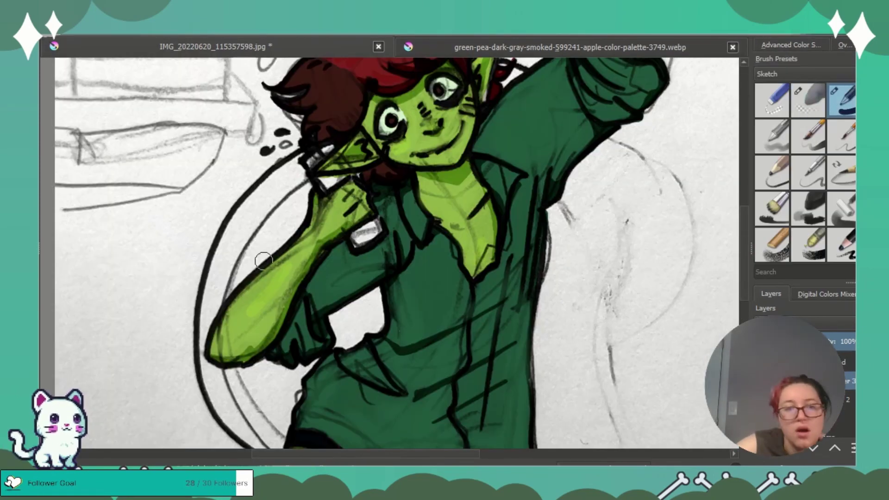
pyautogui.scroll(3, 363, 230)
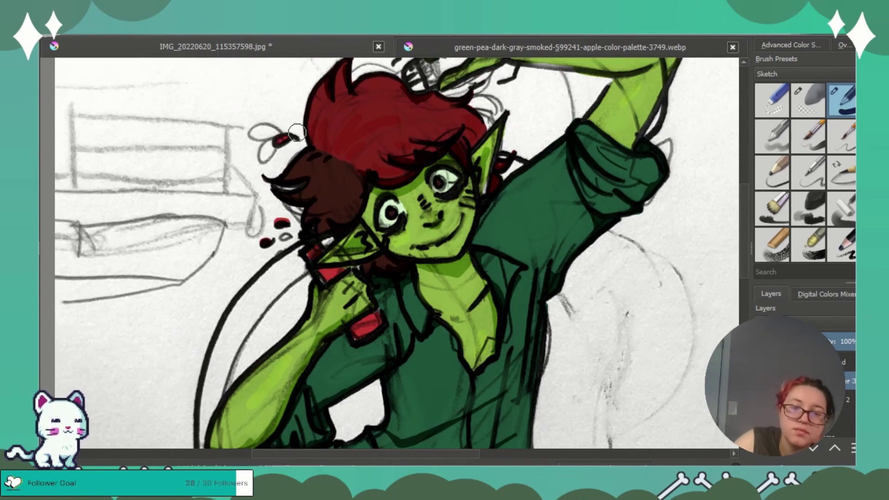
# Pick a near-black colour and paint the end of the object in the raised hand dark
pyautogui.scroll(3, 297, 132)
pyautogui.click(791, 45)
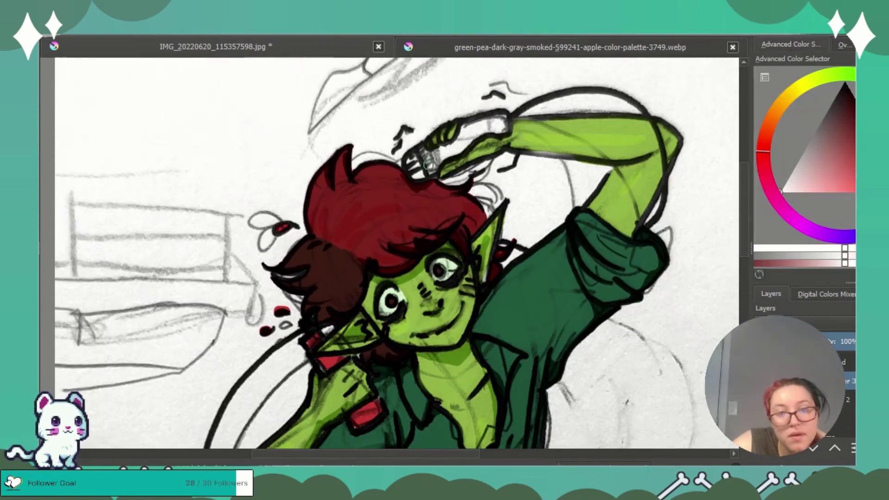
pyautogui.click(824, 114)
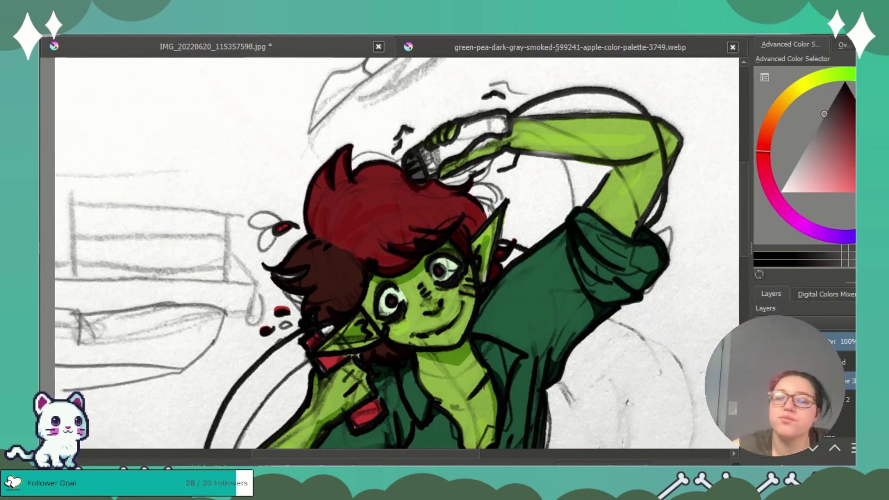
# Choose a soft brush and test a dark blush stroke on the goblin's cheek on a new layer
pyautogui.click(844, 45)
pyautogui.click(867, 45)
pyautogui.click(867, 137)
pyautogui.moveTo(396, 327); pyautogui.dragTo(404, 318)
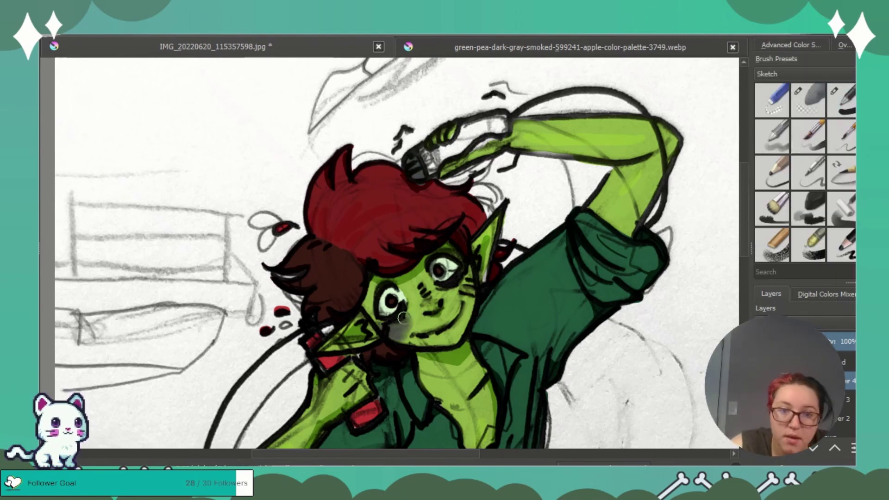
# Try a red blush sampled from the palette image on the cheeks, nose and ear
pyautogui.click(611, 47)
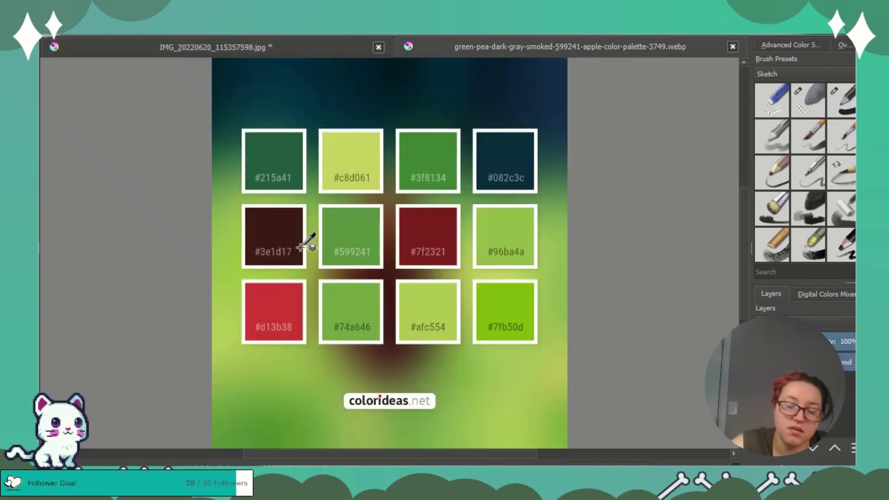
pyautogui.click(372, 52)
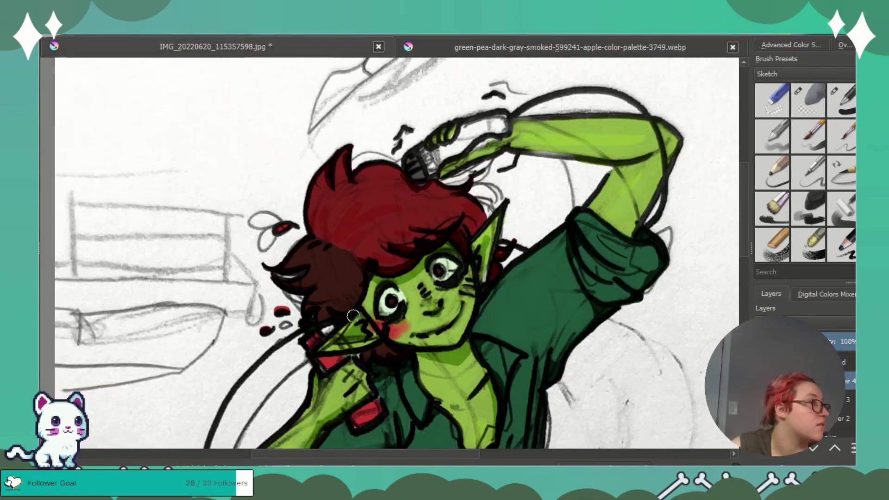
pyautogui.moveTo(401, 333); pyautogui.dragTo(421, 300)
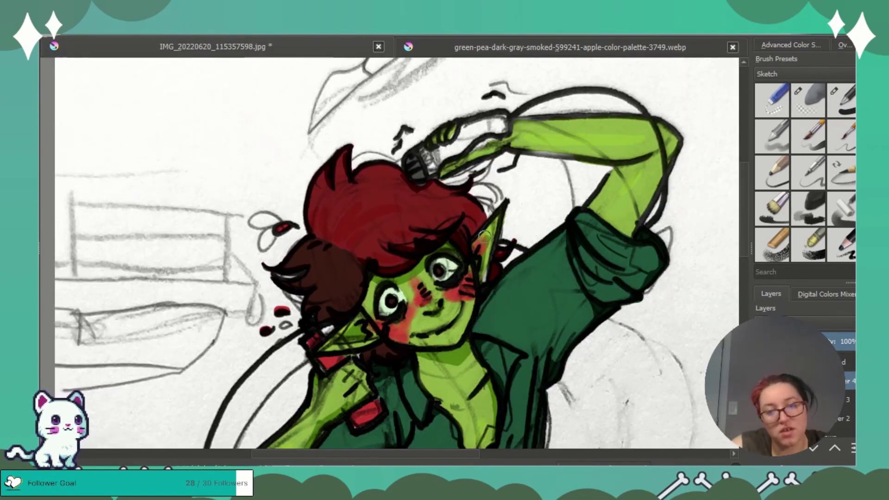
pyautogui.hotkey('ctrl', 'z')
pyautogui.hotkey('ctrl', 'z')
pyautogui.hotkey('ctrl', 'z')
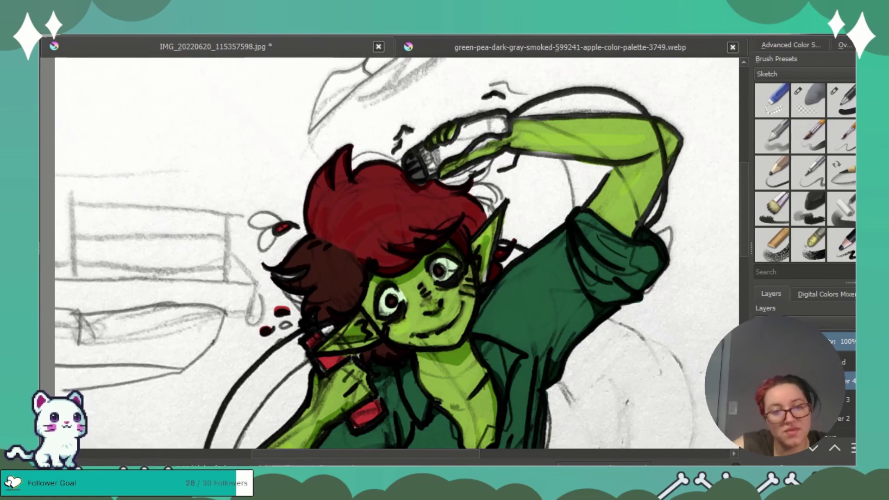
# Paint a dark teal blush from the palette image on the cheeks, nose and ears and lower its layer's opacity to 64%
pyautogui.click(487, 51)
pyautogui.click(297, 52)
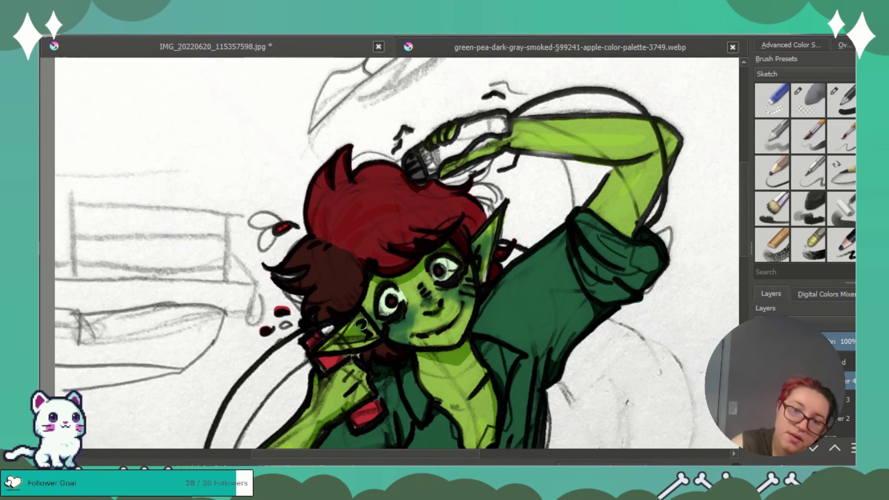
pyautogui.moveTo(854, 340)
pyautogui.mouseDown()
pyautogui.moveTo(844, 334)
pyautogui.moveTo(854, 335)
pyautogui.mouseUp()
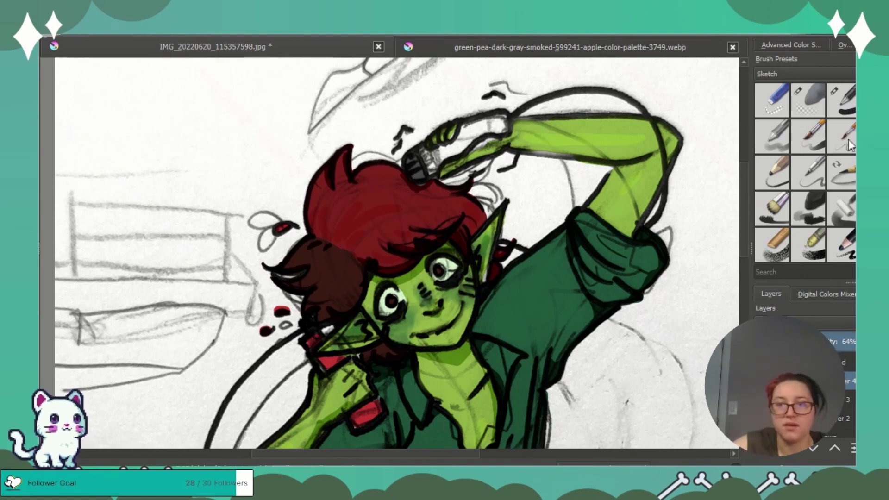
# Choose a blending brush from the My Favorites presets and check the whole figure at 17% zoom
pyautogui.rightClick(679, 221)
pyautogui.click(512, 255)
pyautogui.click(802, 75)
pyautogui.click(795, 88)
pyautogui.click(841, 172)
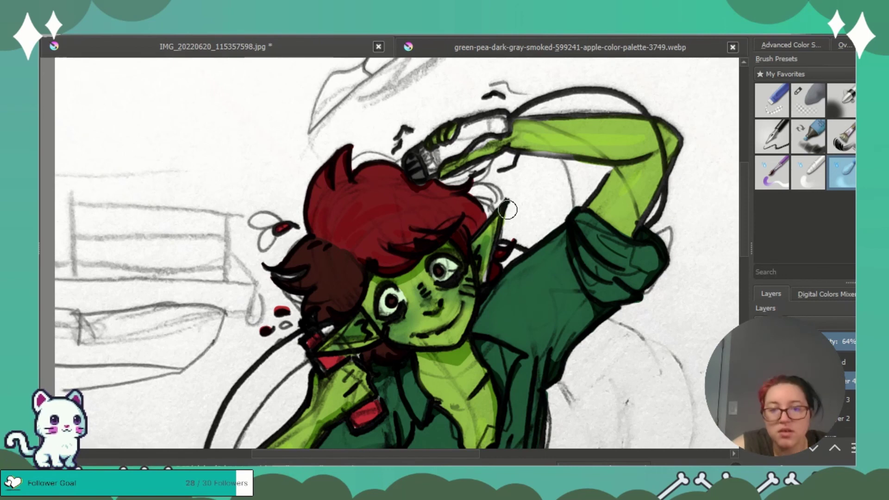
pyautogui.click(844, 45)
pyautogui.moveTo(852, 254); pyautogui.dragTo(841, 253)
pyautogui.moveTo(768, 84); pyautogui.dragTo(772, 111)
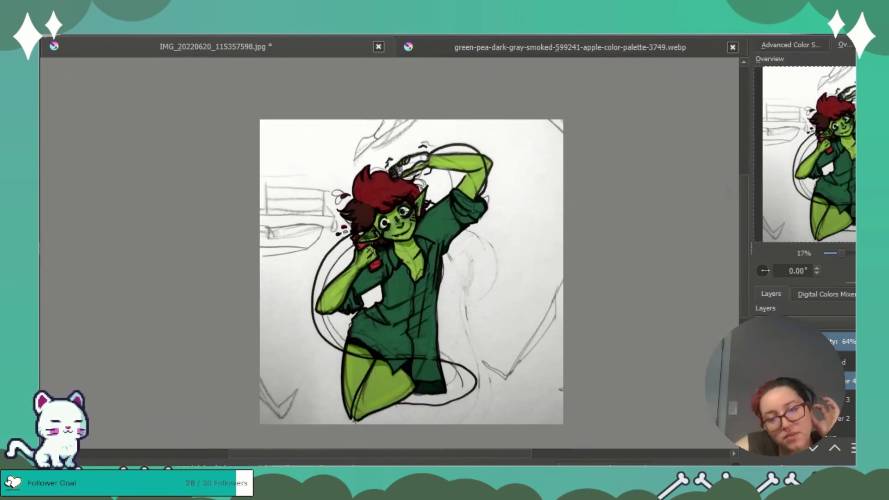